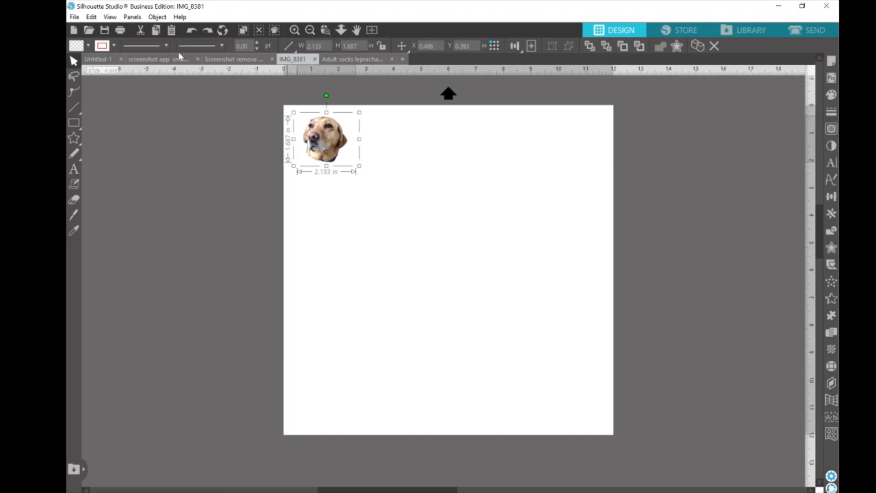
Review the remove.bg pricing and Smart Cut app screenshots, and close both documents.
click(216, 61)
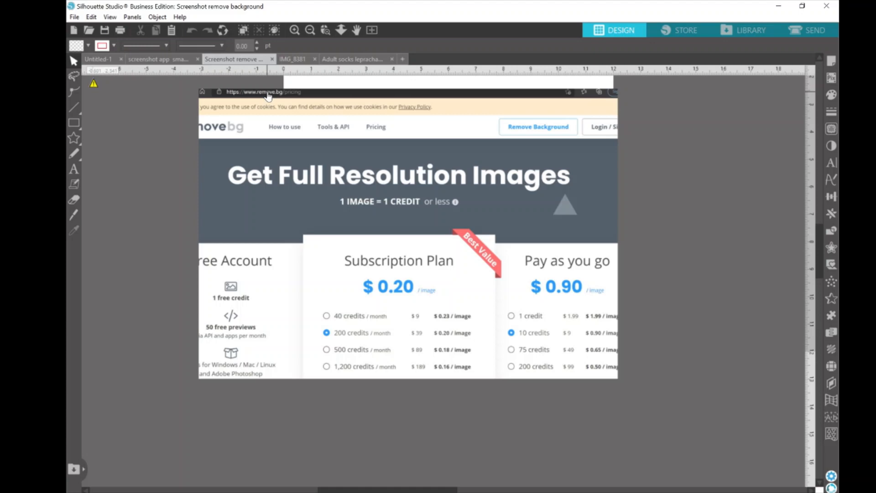
click(165, 62)
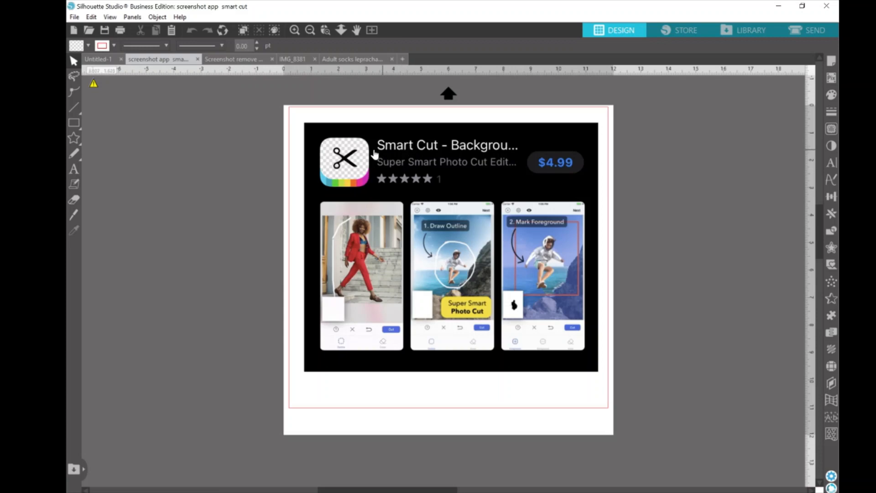
click(198, 58)
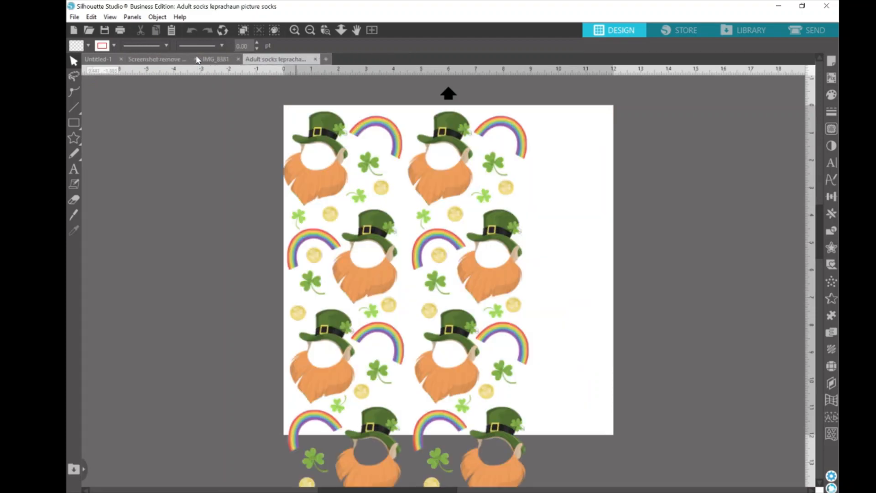
click(152, 60)
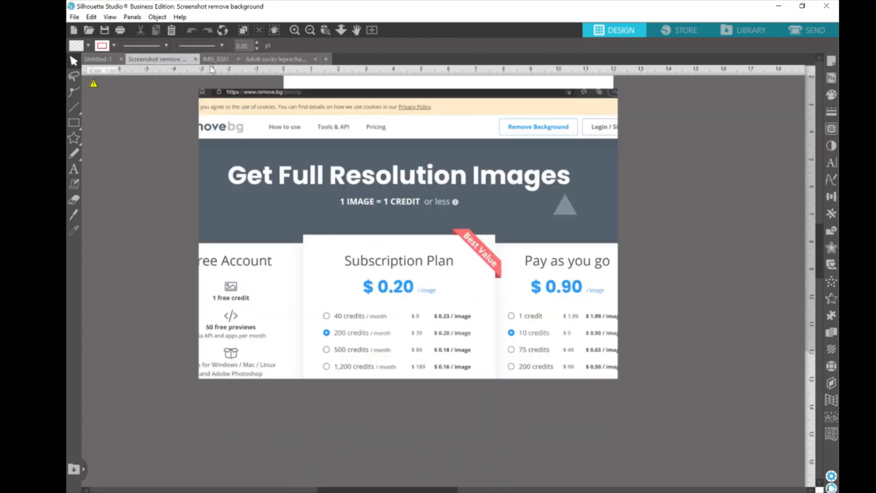
click(196, 59)
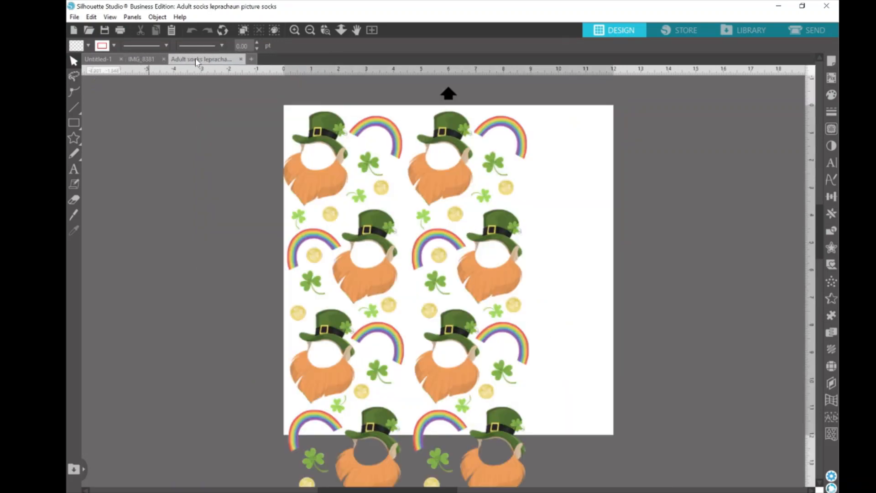
In the IMG_8381 document, move the dog head inward on the page and enlarge it to about 4.72 by 3.73 in.
click(144, 60)
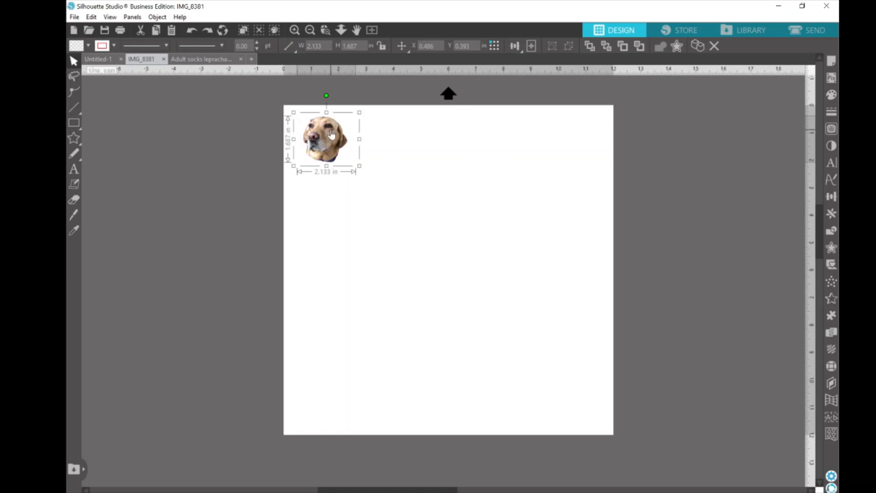
drag(332, 133, 342, 153)
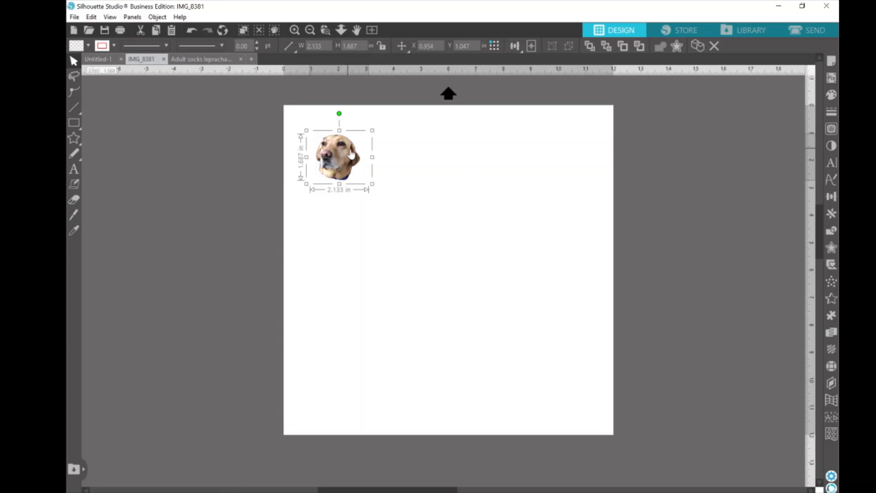
drag(371, 183, 443, 239)
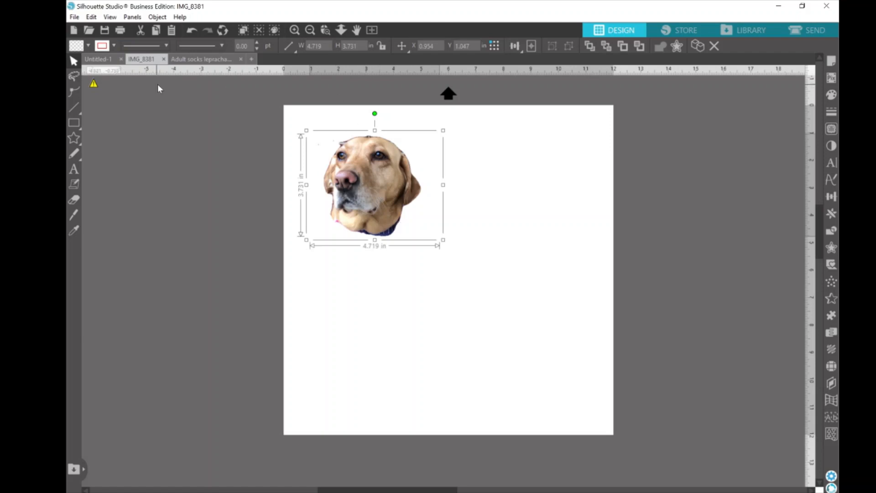
In the adult socks leprechaun document, set the media size to Custom, 9.1 in wide by 18.9 in high.
click(184, 60)
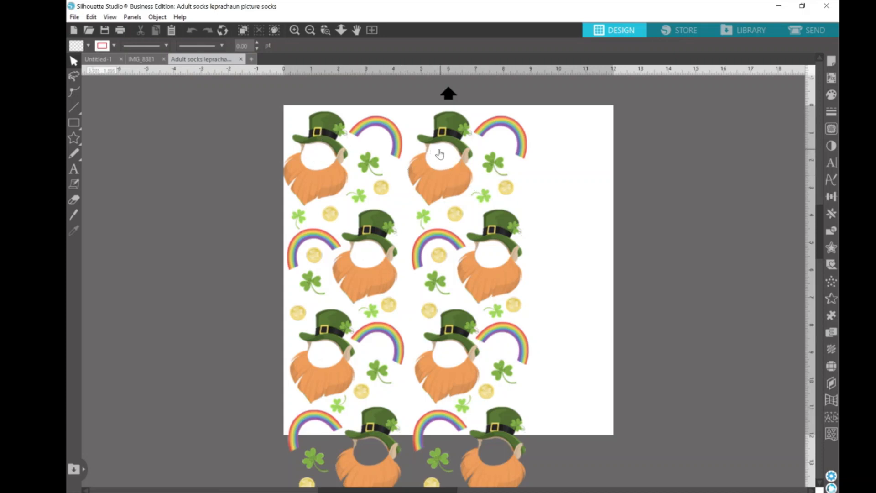
mouse_move(454, 175)
mouse_down()
mouse_move(254, 172)
mouse_move(317, 182)
mouse_move(456, 172)
mouse_move(443, 178)
mouse_up()
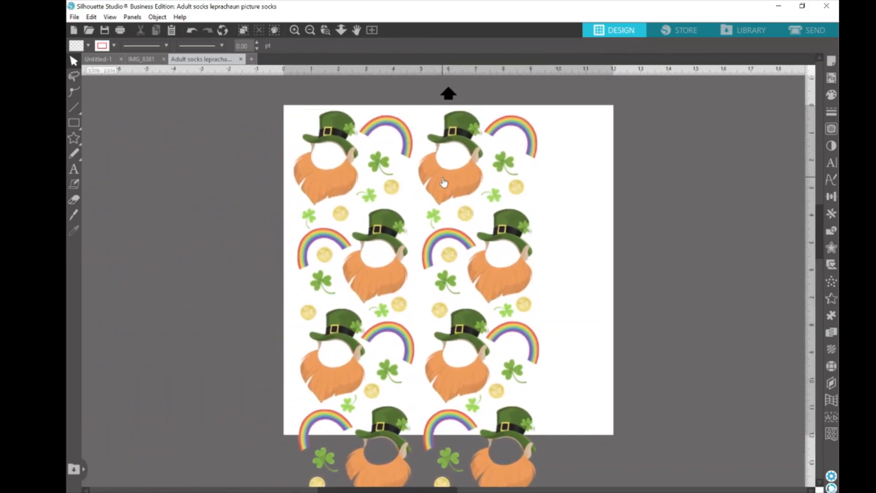
click(832, 64)
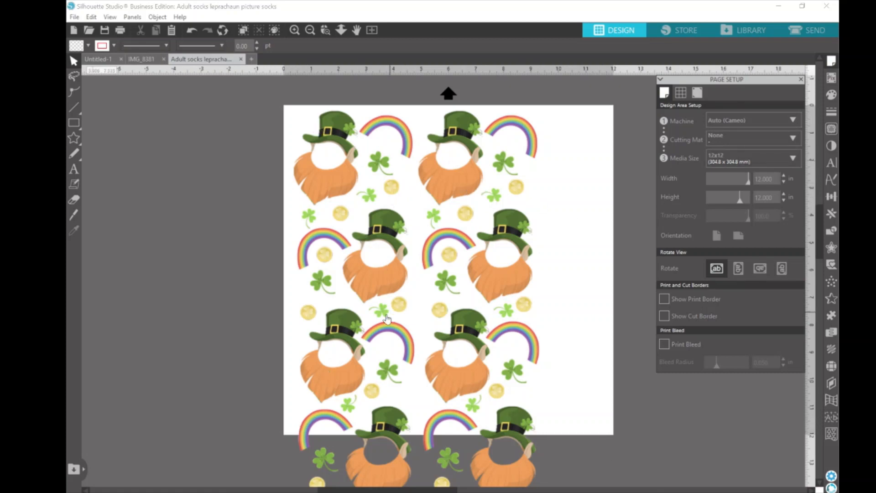
scroll(385, 321, down, 5)
scroll(386, 321, down, 3)
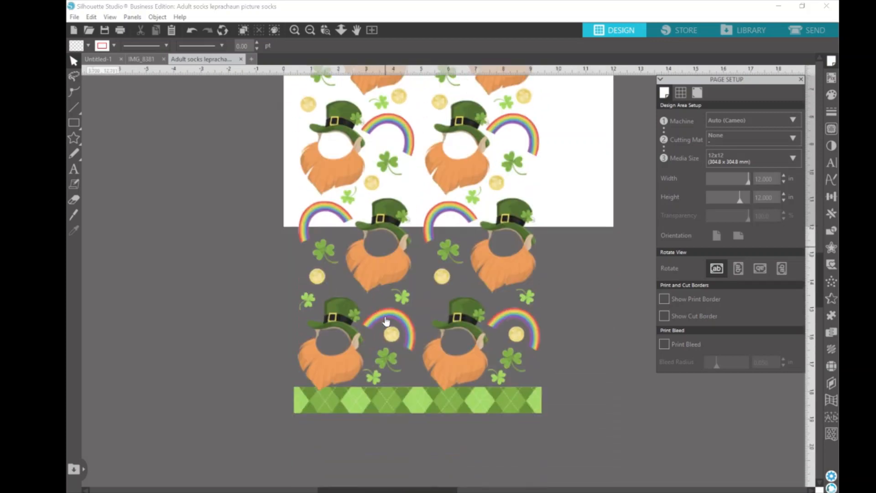
scroll(401, 314, up, 9)
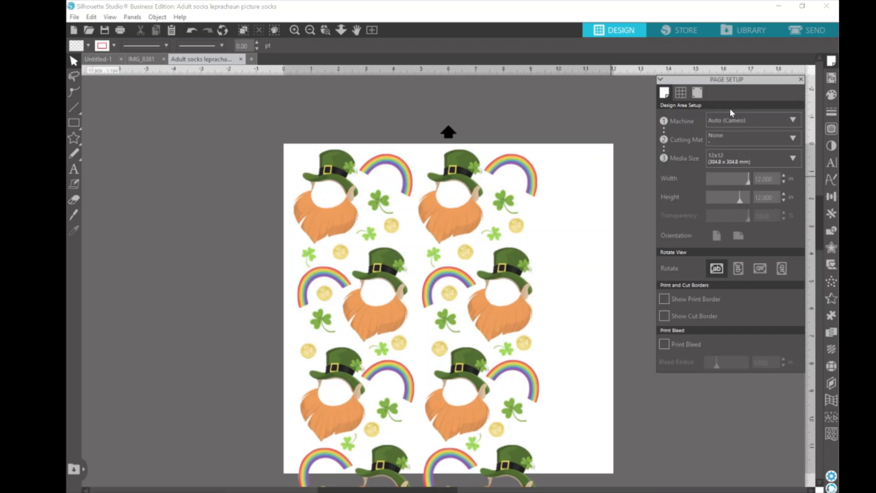
click(791, 158)
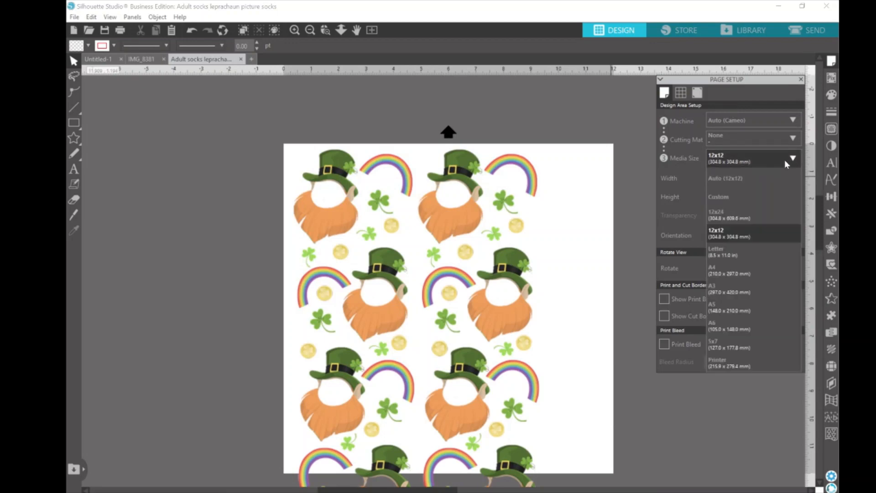
click(738, 195)
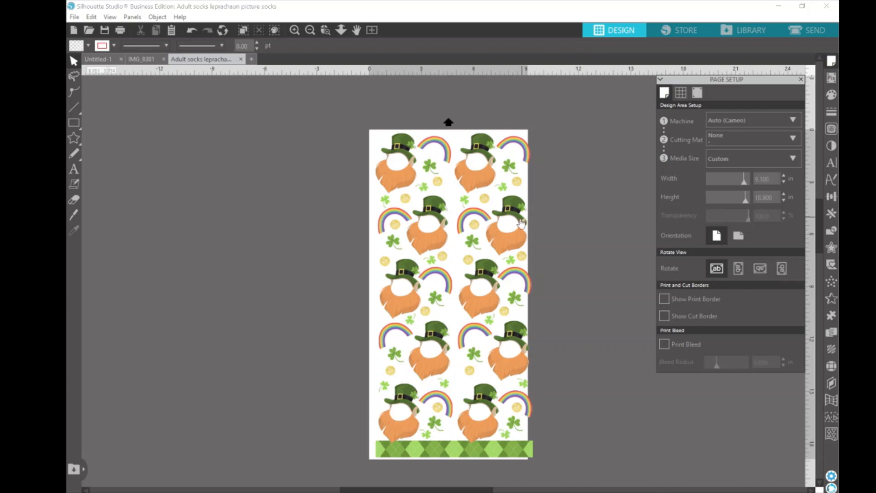
Shift the leprechaun pattern so it fits within the page edges, and check it down to the argyle border.
drag(498, 236, 492, 236)
key(Escape)
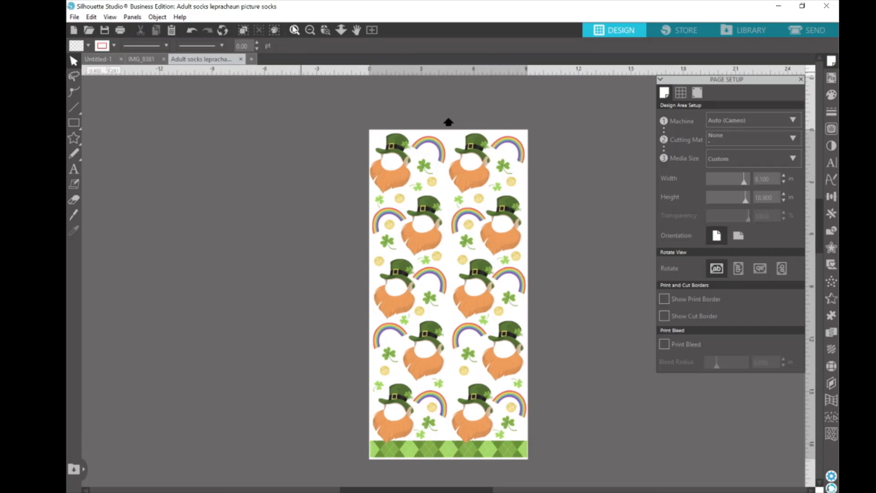
click(294, 30)
scroll(481, 321, down, 5)
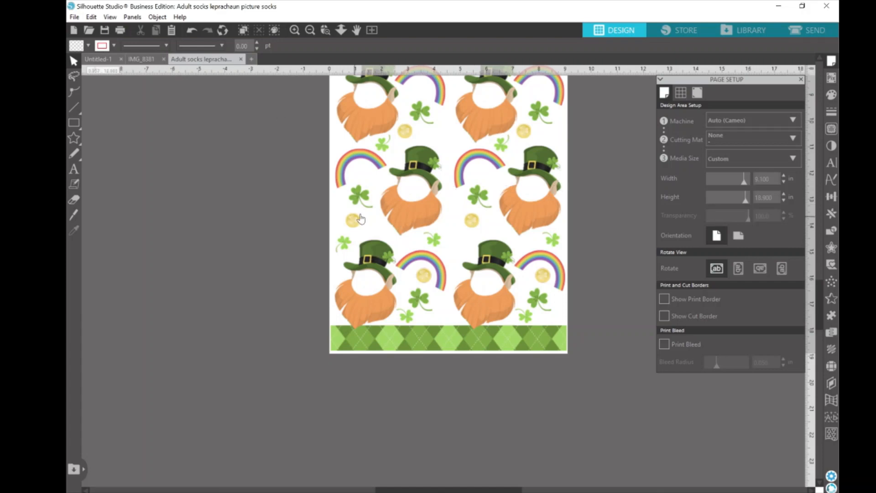
scroll(594, 205, up, 2)
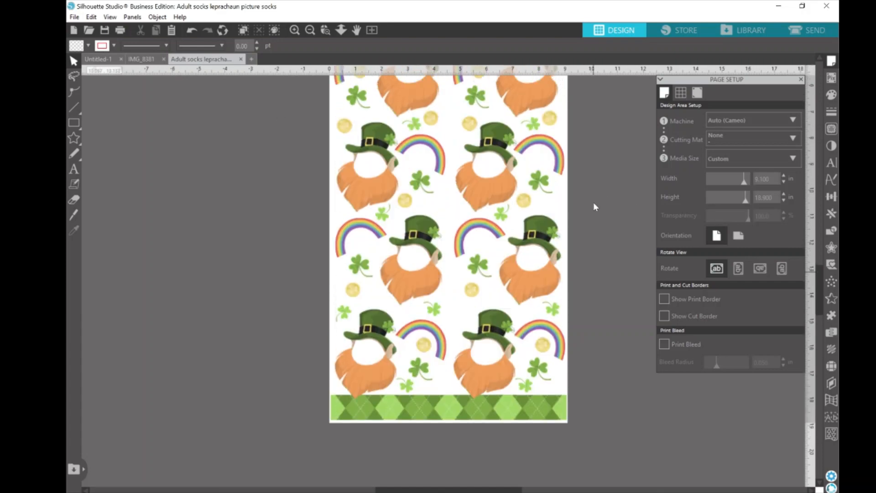
scroll(594, 205, up, 6)
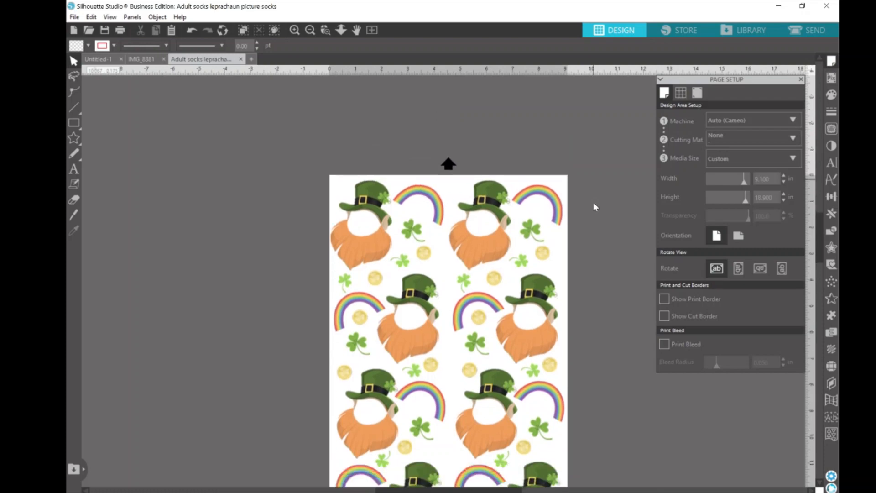
scroll(594, 205, down, 2)
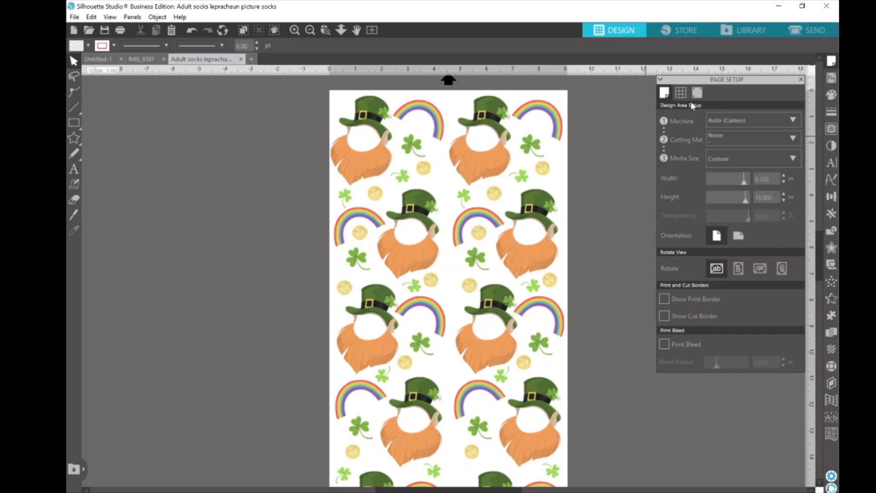
Copy the dog head from the IMG_8381 document and return to the leprechaun sock document.
click(141, 60)
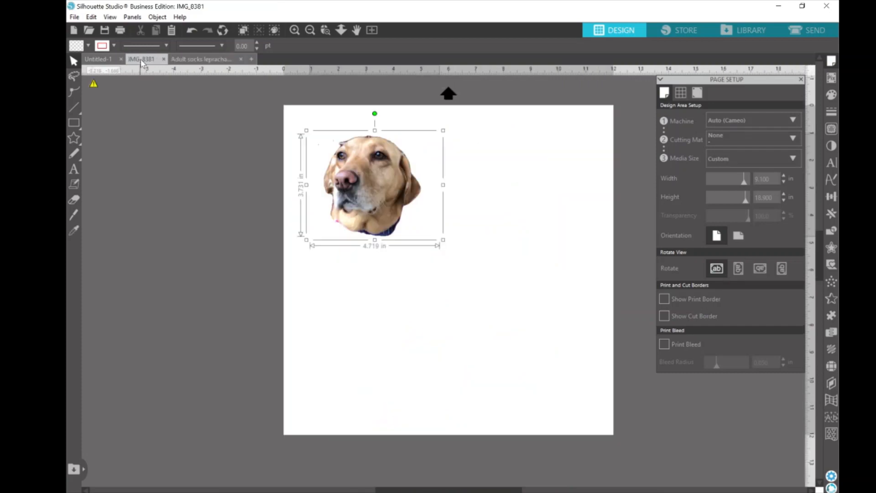
right_click(374, 167)
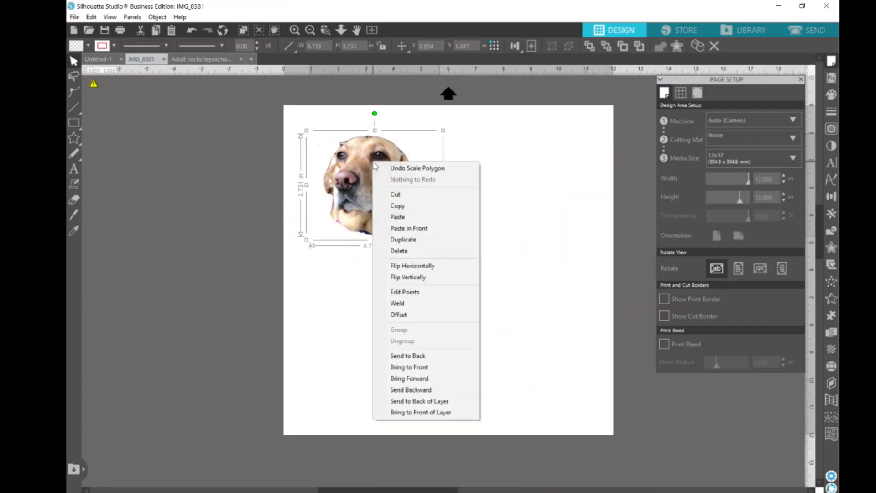
click(399, 206)
click(191, 60)
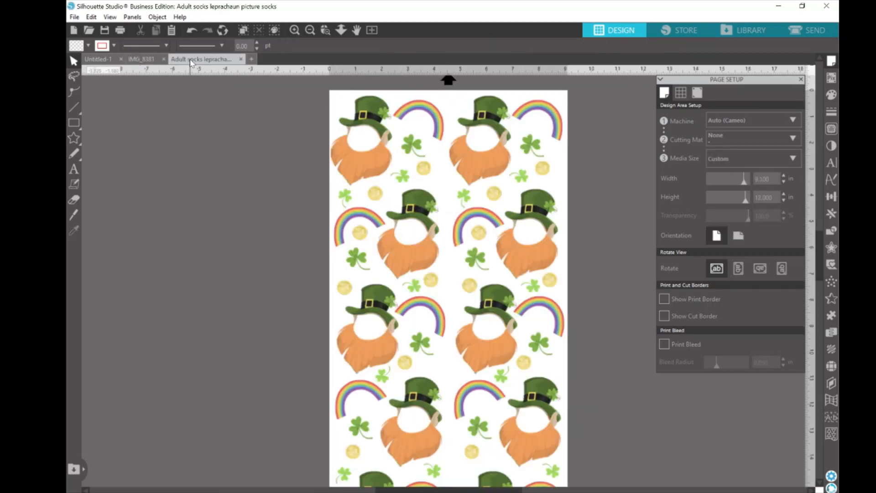
Paste the dog head onto the leprechaun pattern and scale it down to about 3.93 by 3.11 in.
right_click(424, 156)
click(449, 207)
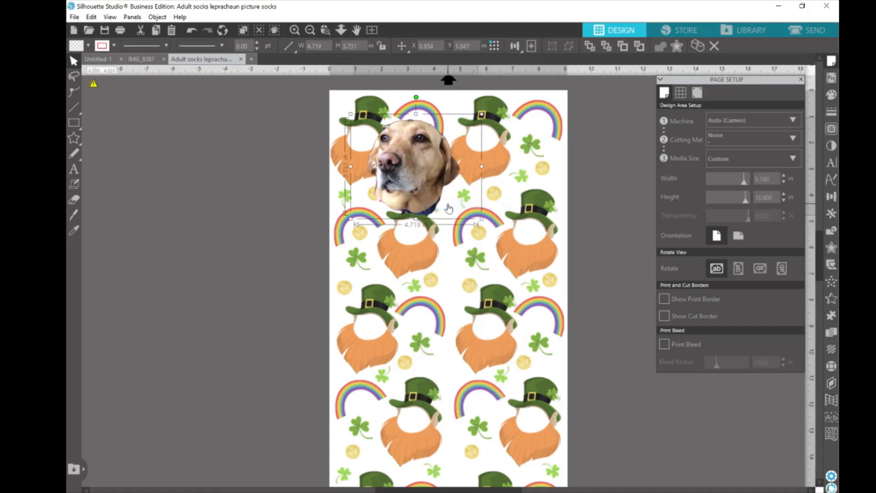
drag(419, 172, 443, 177)
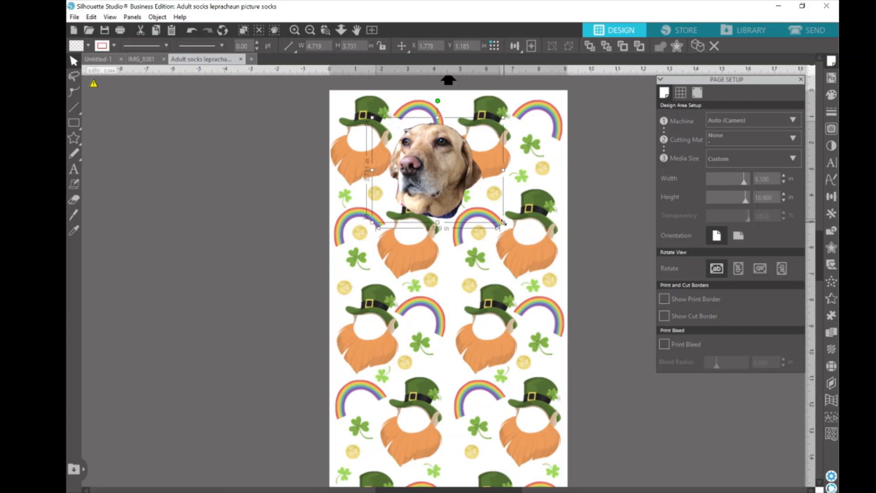
drag(503, 222, 482, 206)
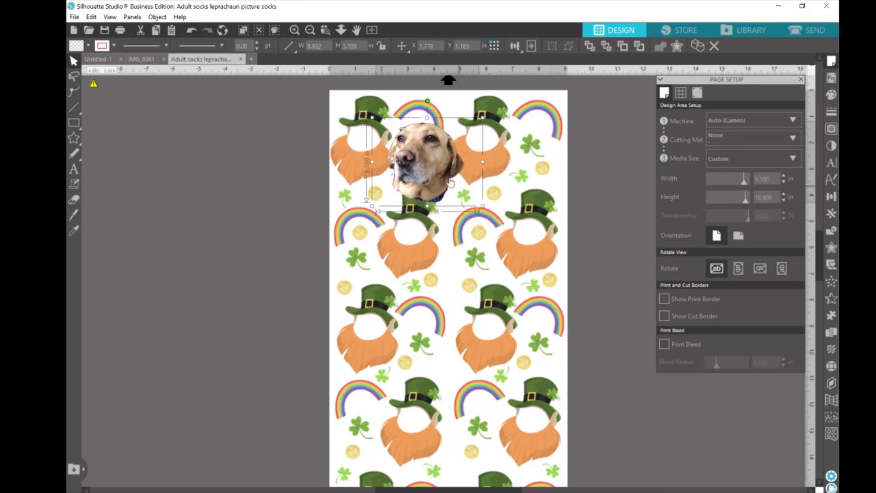
right_click(429, 165)
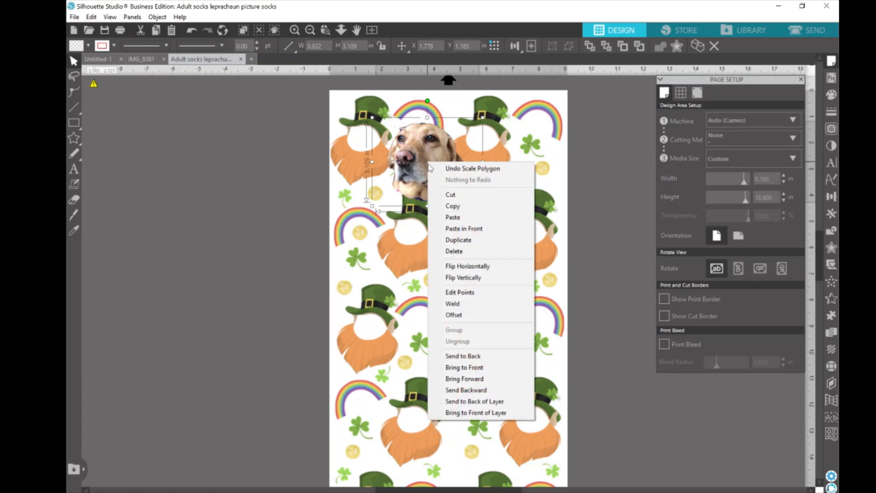
click(470, 401)
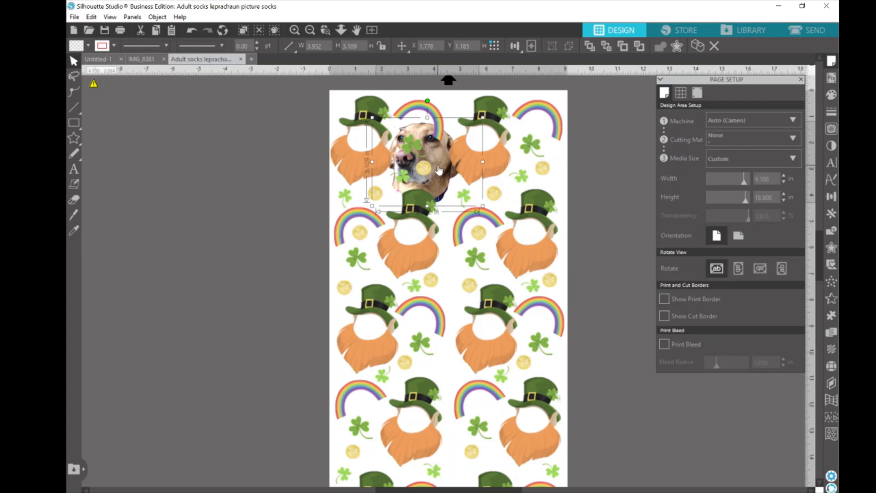
mouse_move(439, 171)
mouse_down()
mouse_move(404, 167)
mouse_move(436, 164)
mouse_up()
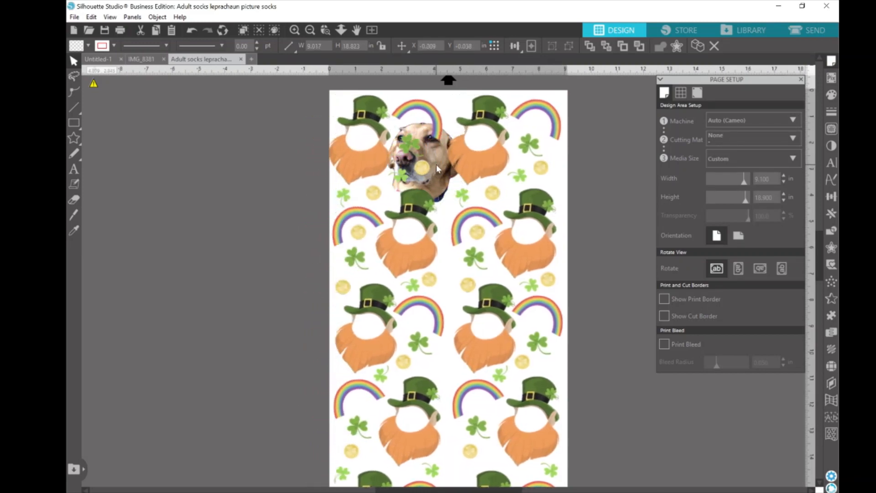
key(Escape)
click(192, 30)
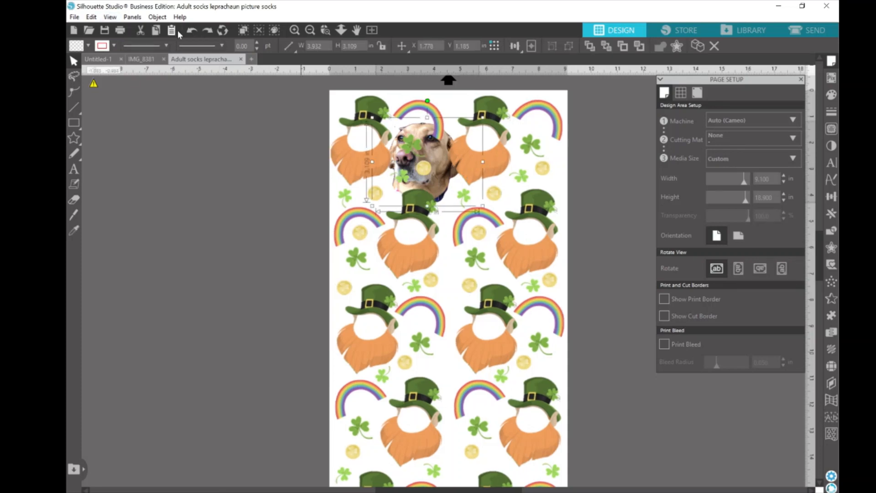
click(189, 30)
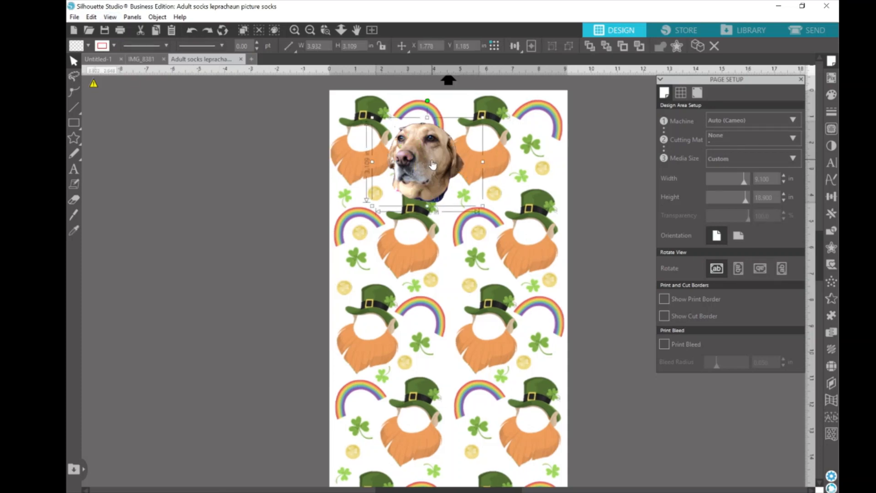
Move the dog head off the page beside the leprechaun pattern, and close the page setup settings.
drag(433, 165, 245, 155)
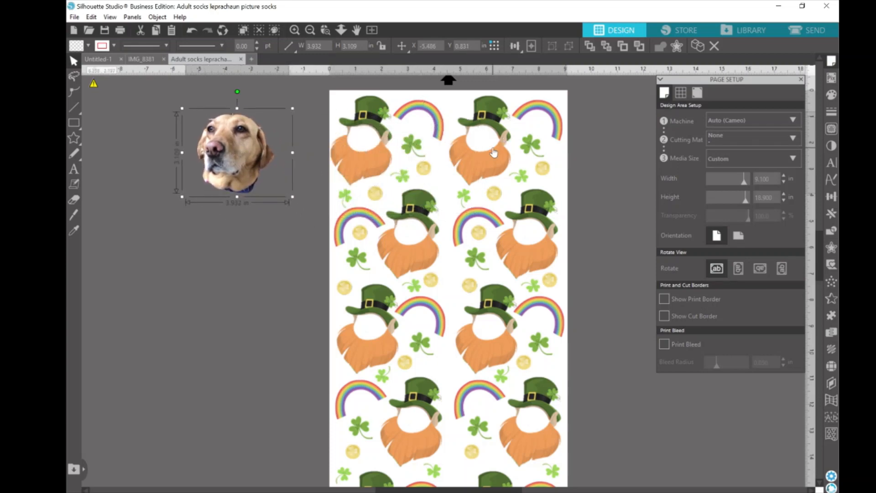
scroll(494, 153, down, 5)
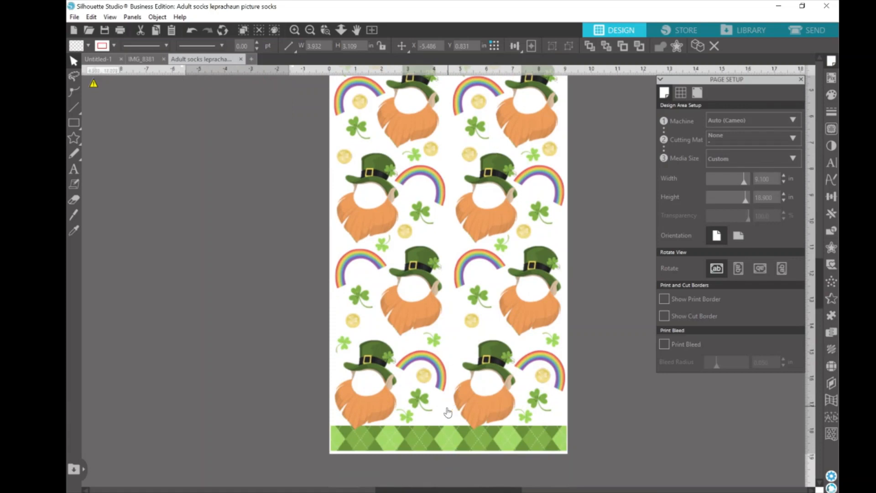
scroll(497, 64, up, 7)
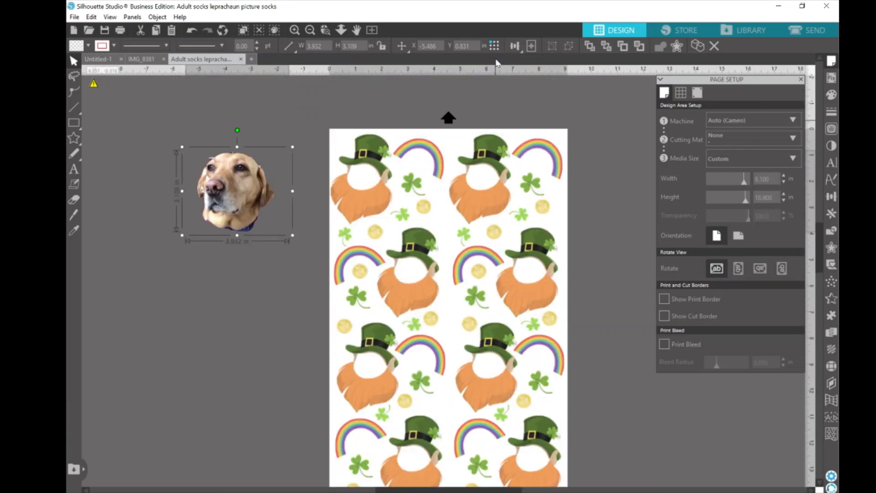
scroll(497, 64, down, 1)
click(801, 79)
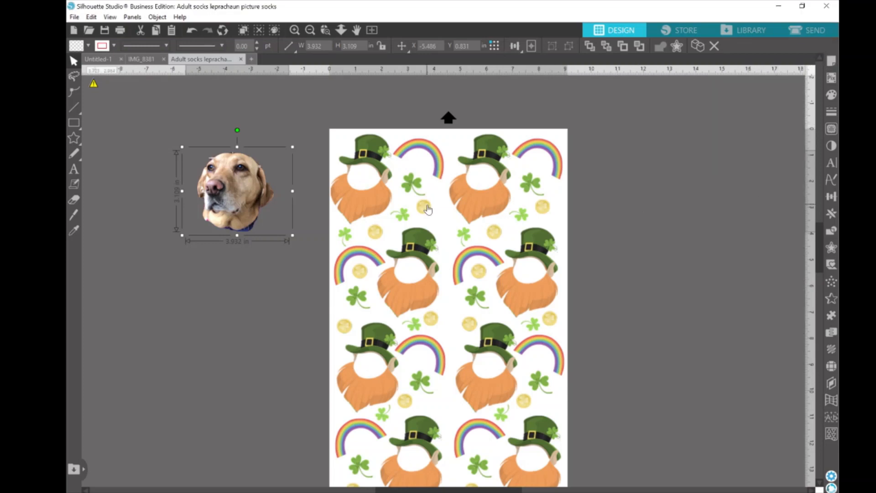
Open the layer list, add a new Layer 2, and place it below Layer 1.
scroll(660, 230, down, 2)
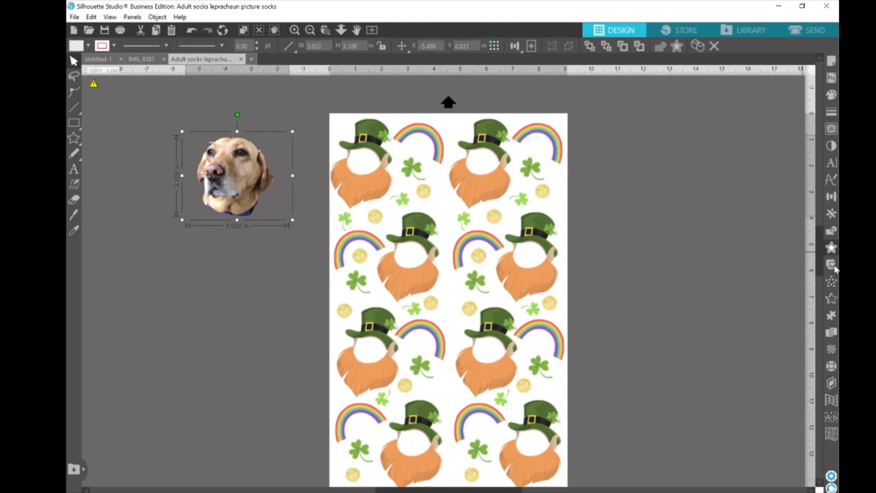
click(831, 384)
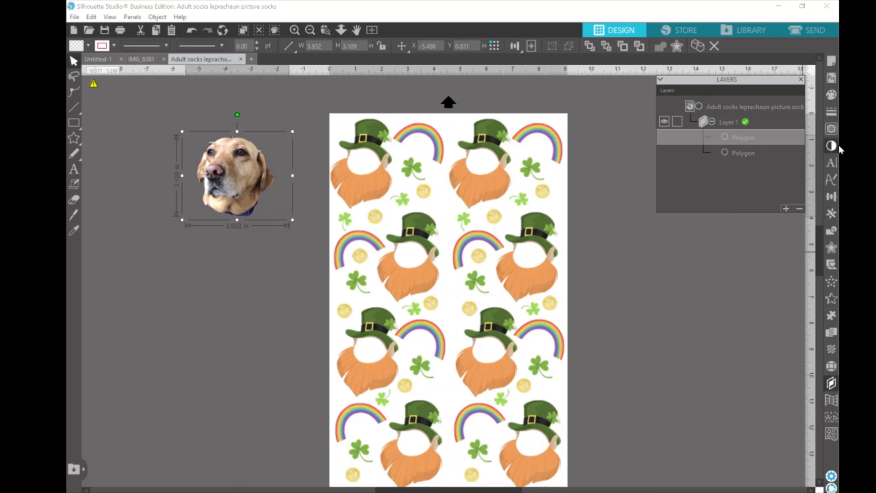
click(785, 210)
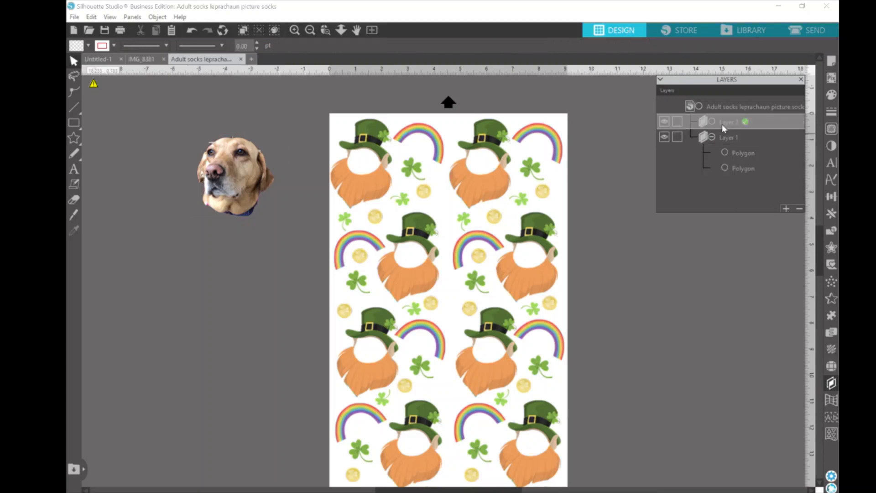
drag(720, 176, 719, 178)
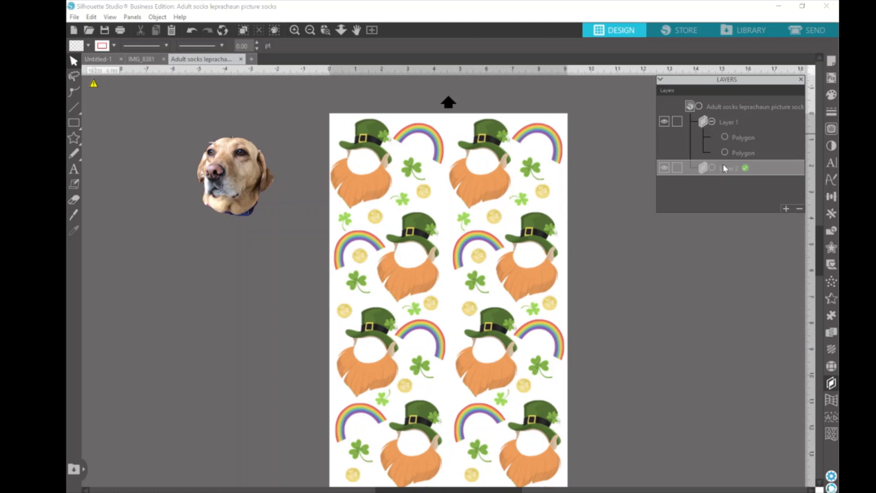
Identify the dog head's polygon in Layer 1 and move it into Layer 2.
click(732, 153)
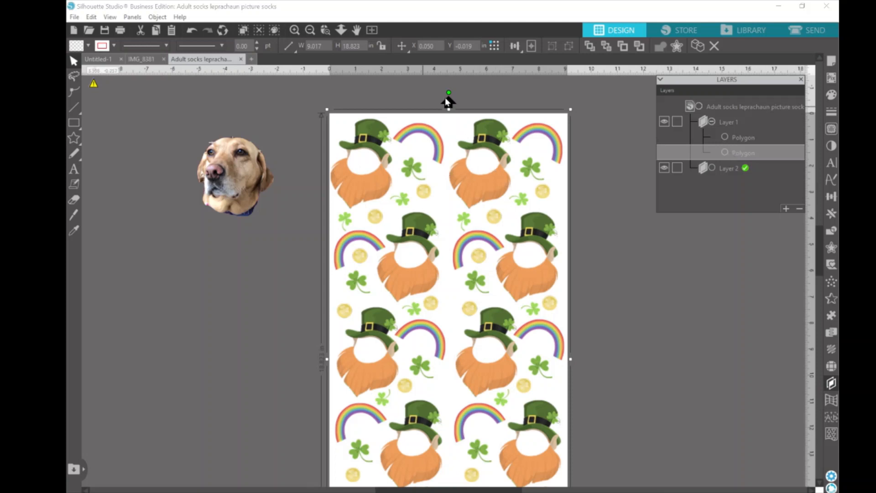
click(749, 137)
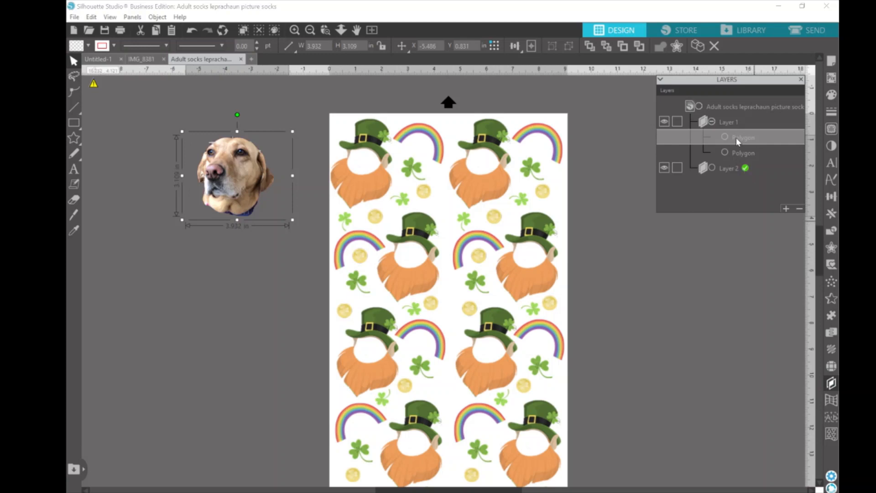
drag(736, 138, 735, 172)
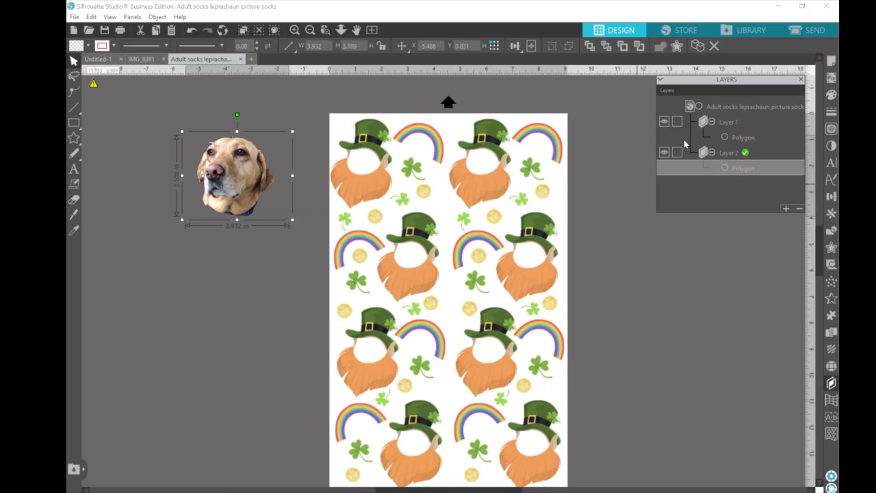
Hide and show Layer 1 and Layer 2 in turn to check what each contains.
click(665, 122)
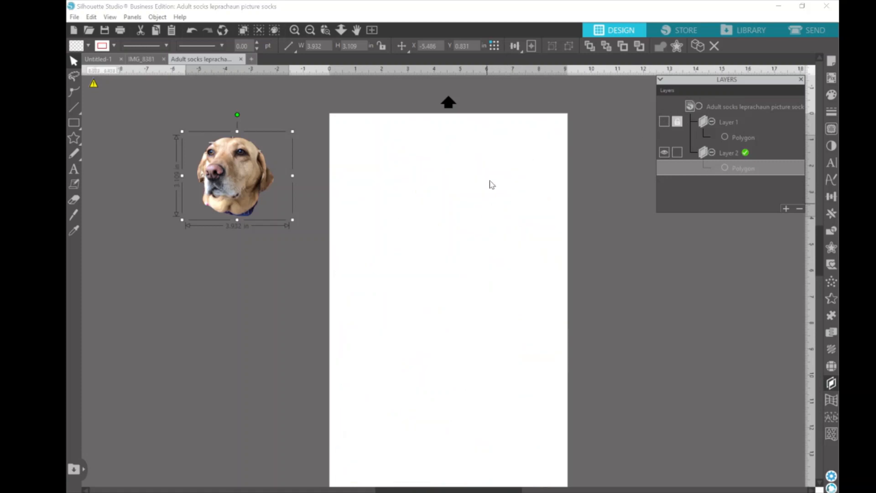
click(664, 123)
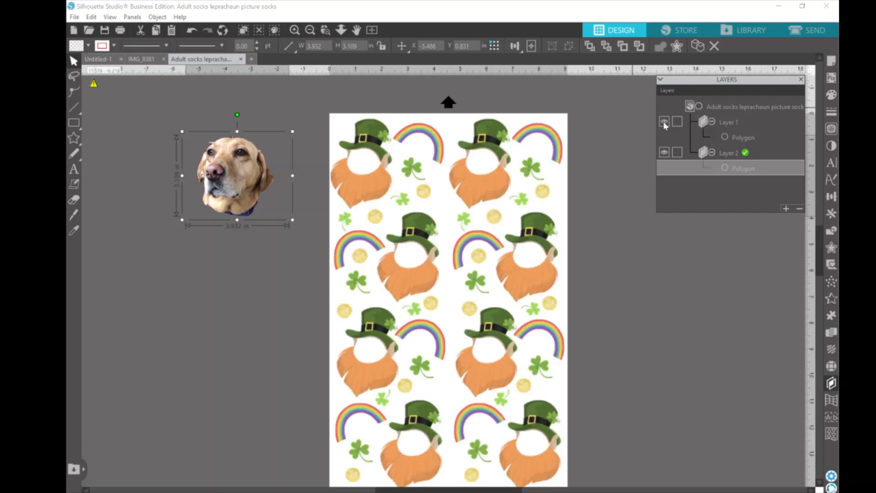
click(665, 152)
click(665, 152)
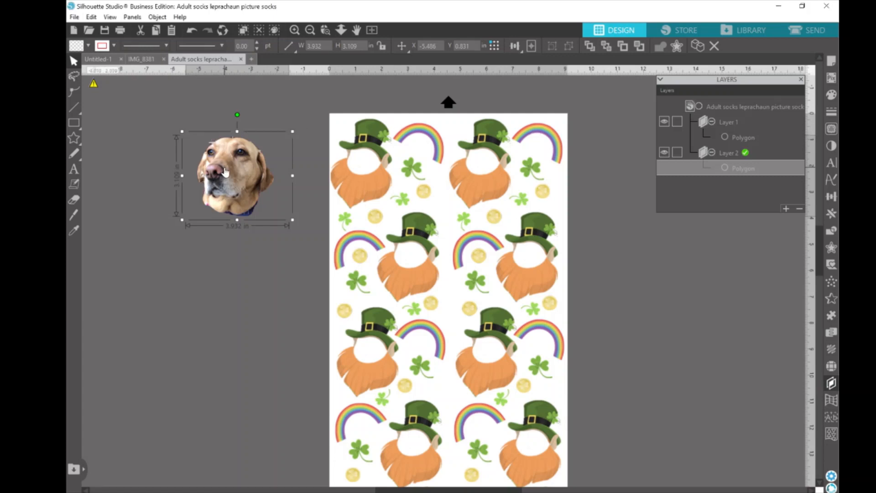
Move the dog head onto the page beneath the leprechaun pattern and lock Layer 1 against selection.
drag(225, 172, 468, 193)
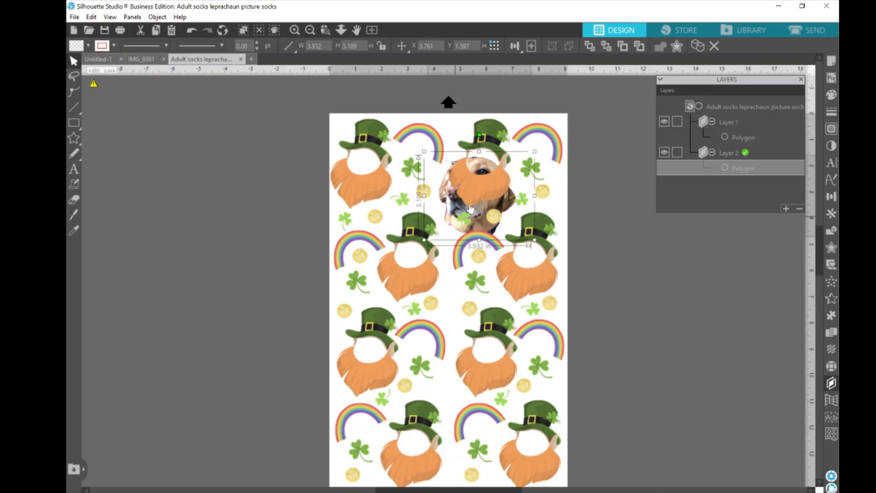
click(537, 243)
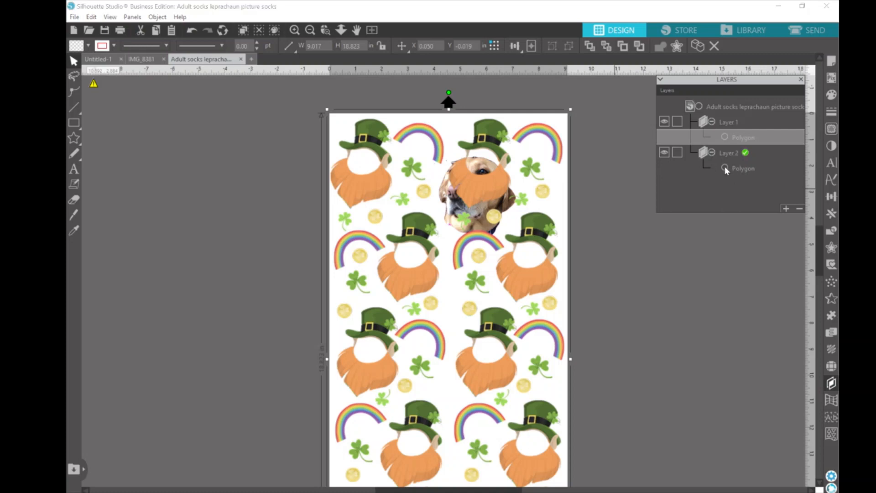
click(745, 167)
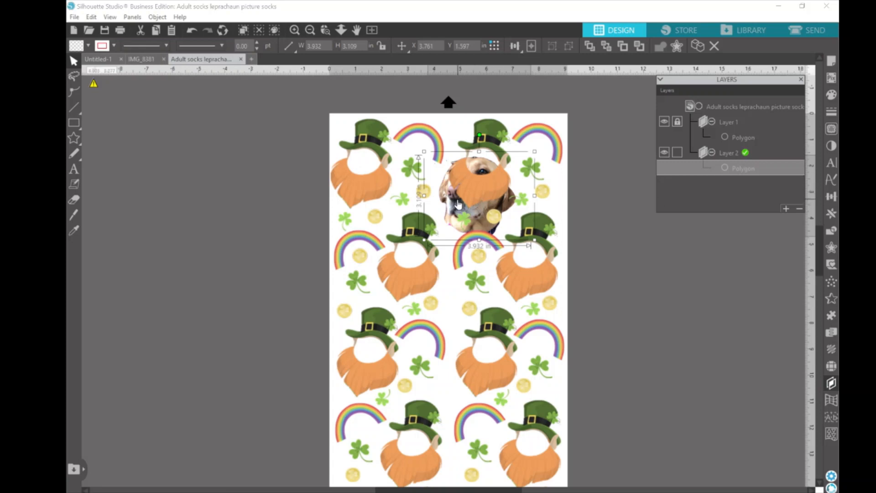
drag(455, 187, 375, 235)
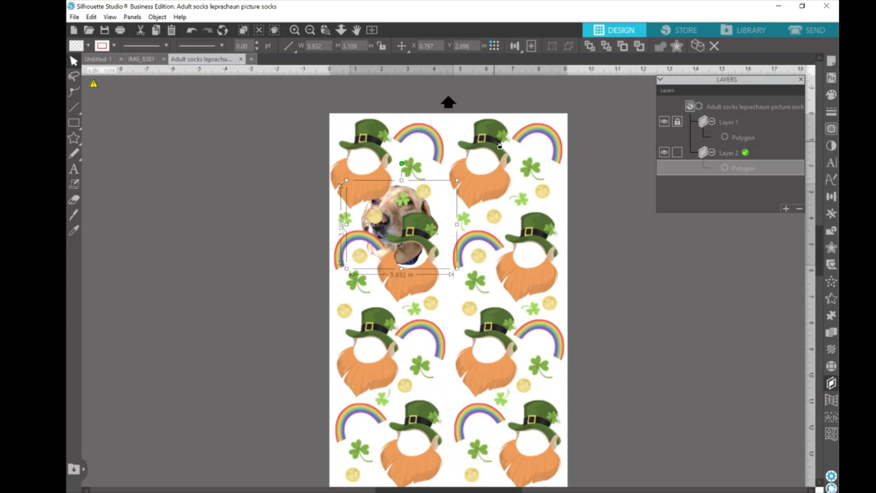
Place the dog head behind the upper-left leprechaun's face opening and scale it down to about 1.65 by 1.3 in.
click(294, 30)
click(294, 30)
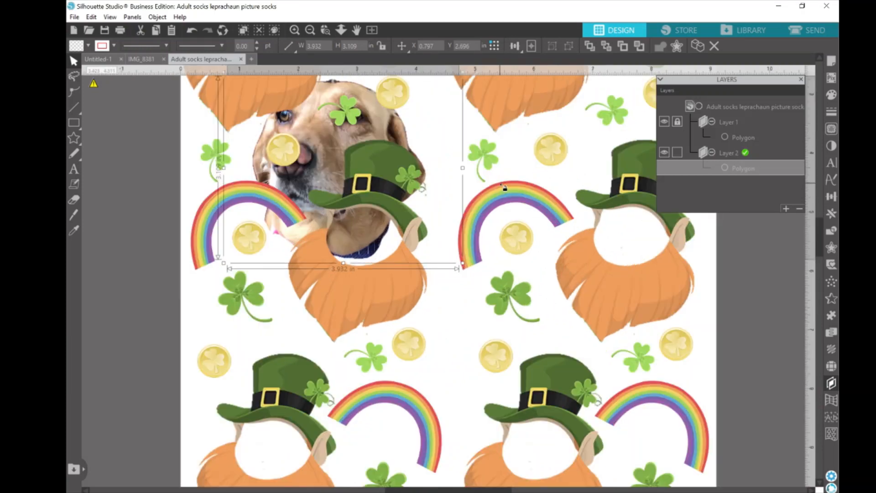
click(594, 286)
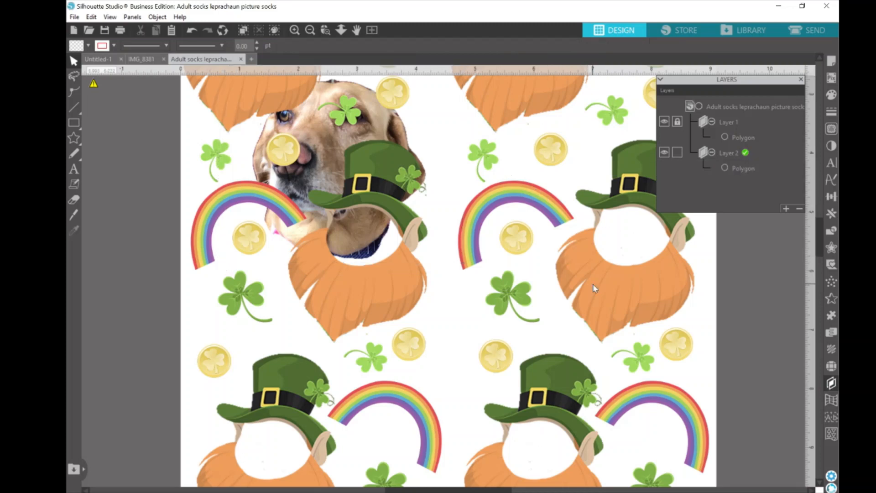
scroll(593, 284, up, 5)
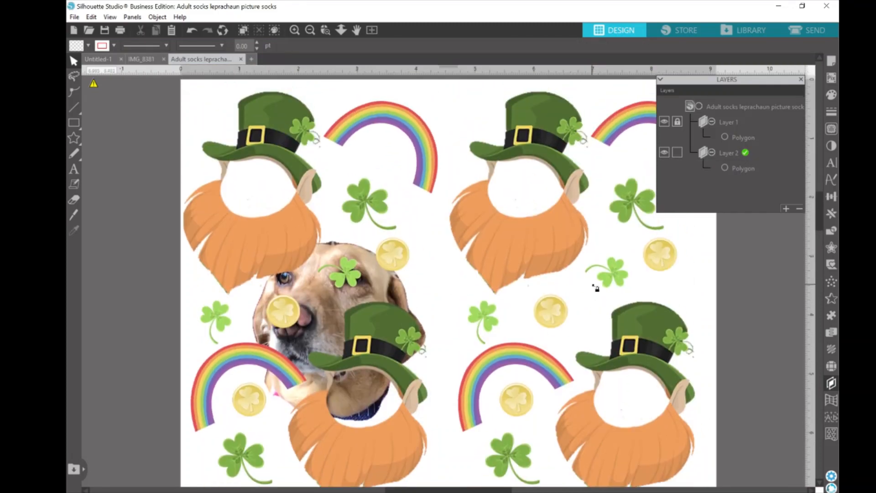
click(307, 319)
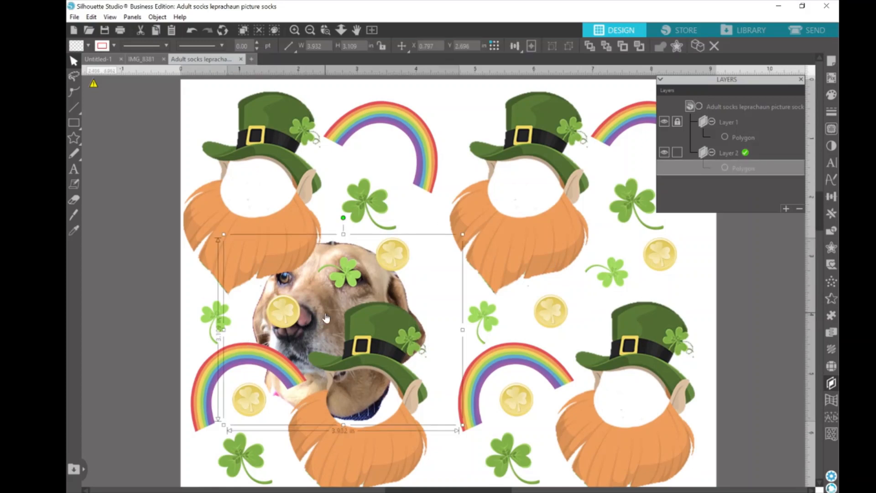
drag(326, 318, 275, 202)
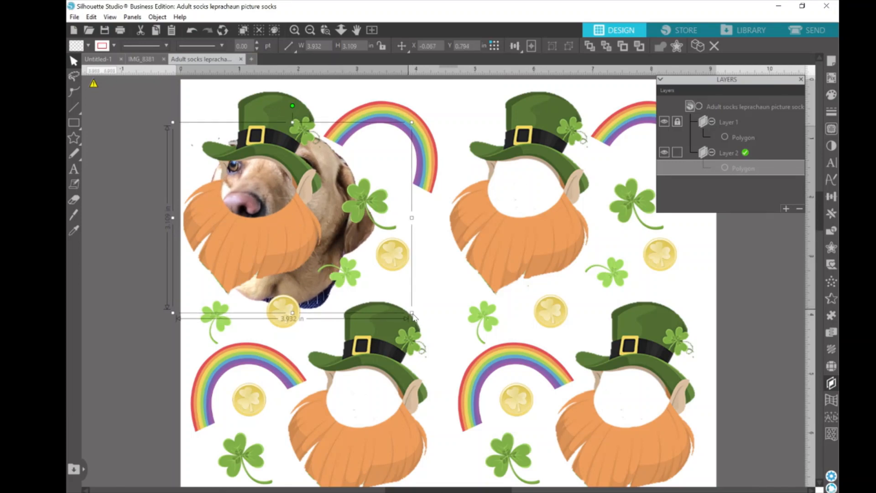
drag(414, 317, 285, 203)
drag(230, 168, 266, 196)
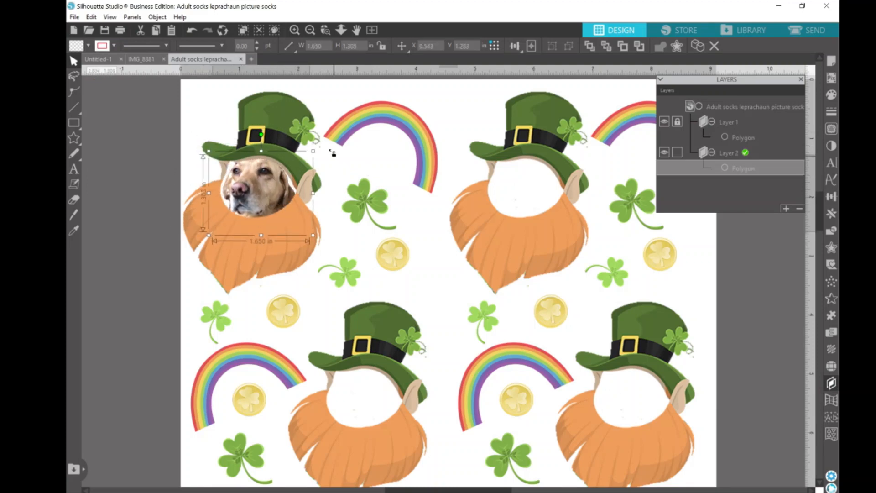
Enlarge the dog head to about 2.15 by 1.70 in and adjust its position to fill the leprechaun's face opening.
drag(314, 151, 330, 137)
drag(268, 194, 258, 201)
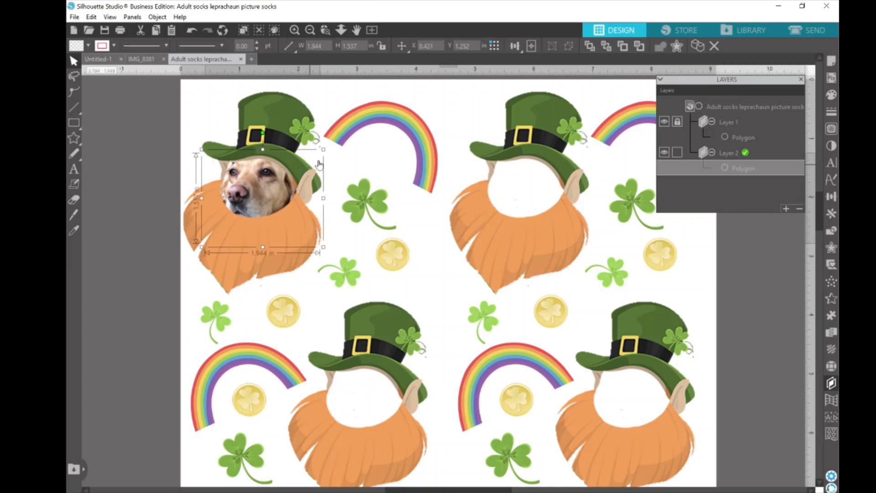
drag(322, 148, 336, 139)
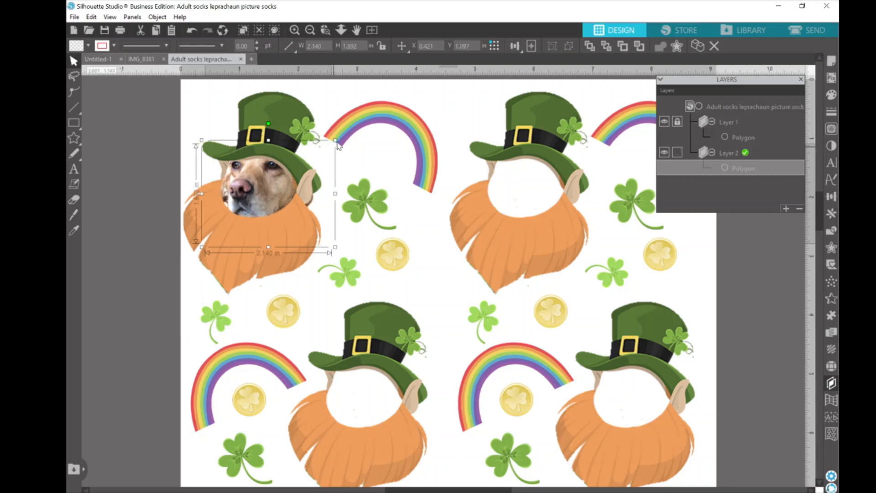
drag(253, 196, 250, 195)
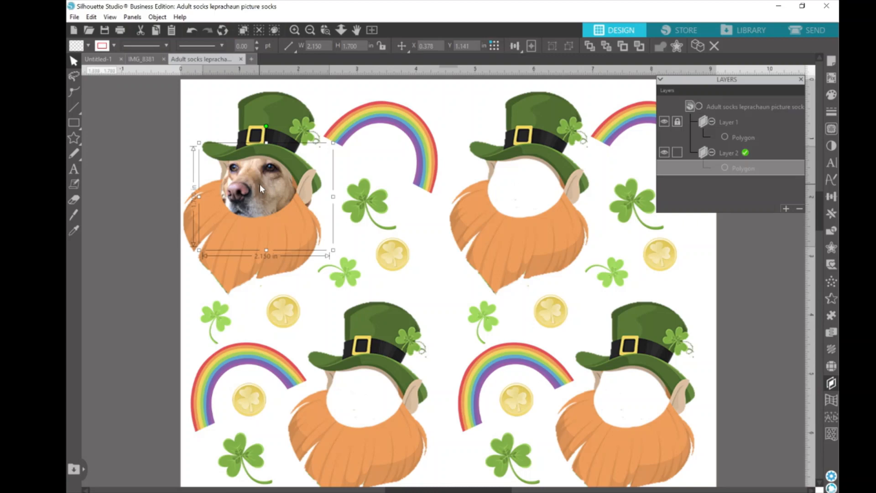
drag(259, 184, 259, 182)
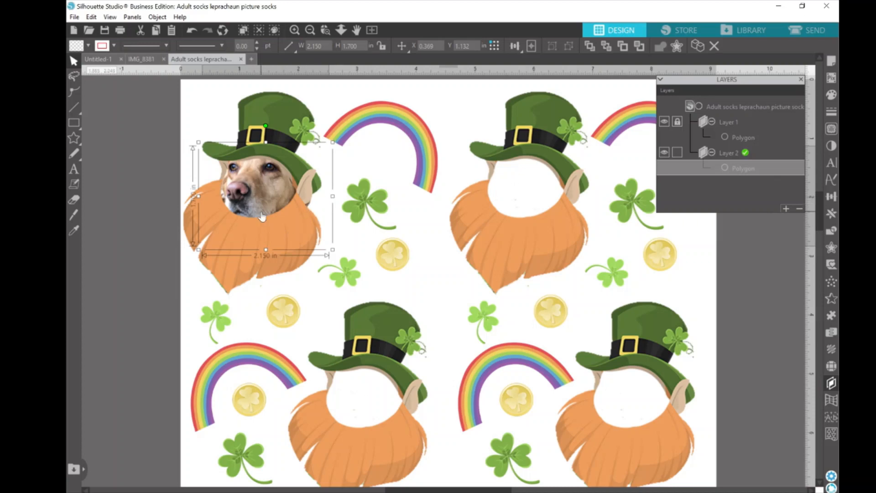
click(73, 201)
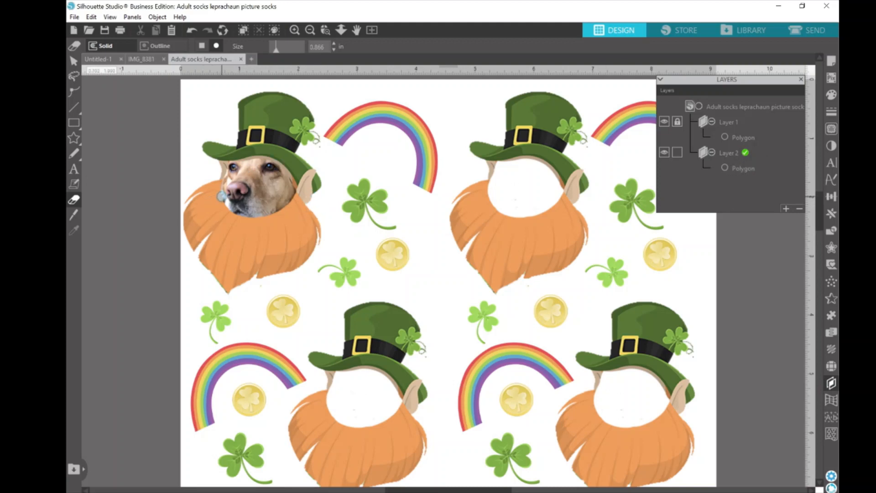
click(73, 60)
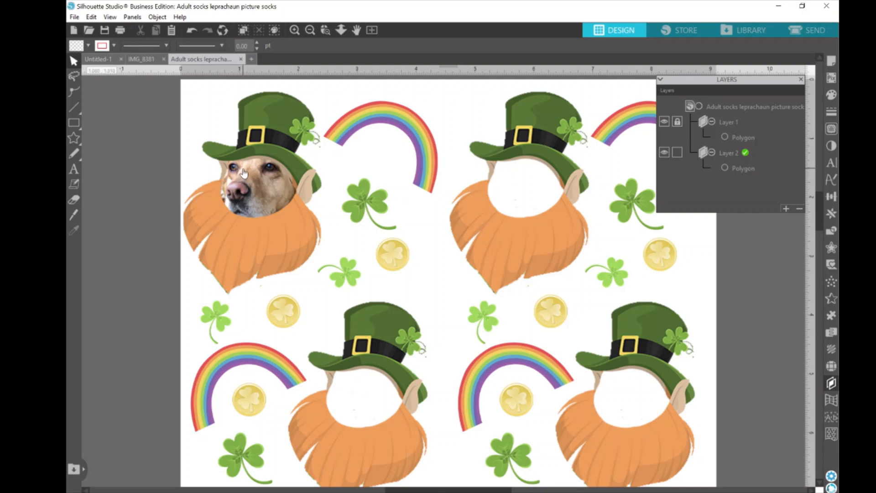
scroll(558, 199, down, 10)
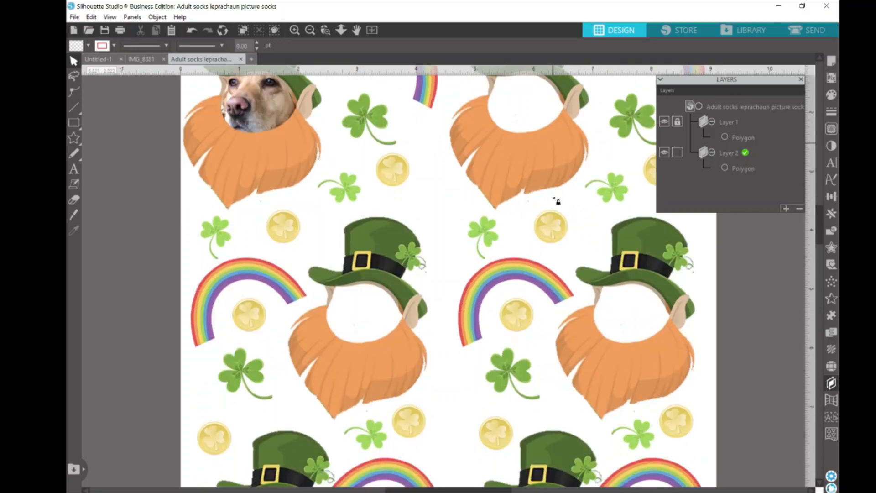
scroll(554, 201, down, 2)
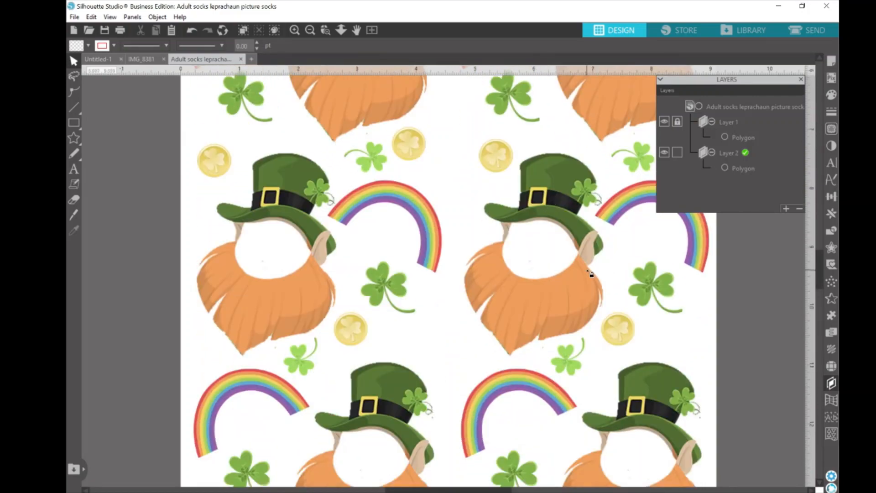
scroll(589, 273, down, 6)
scroll(589, 273, up, 10)
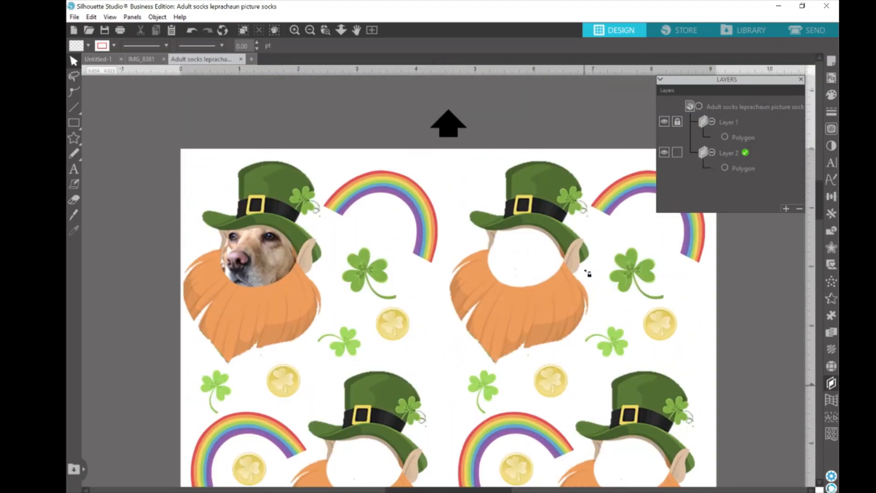
scroll(589, 273, down, 1)
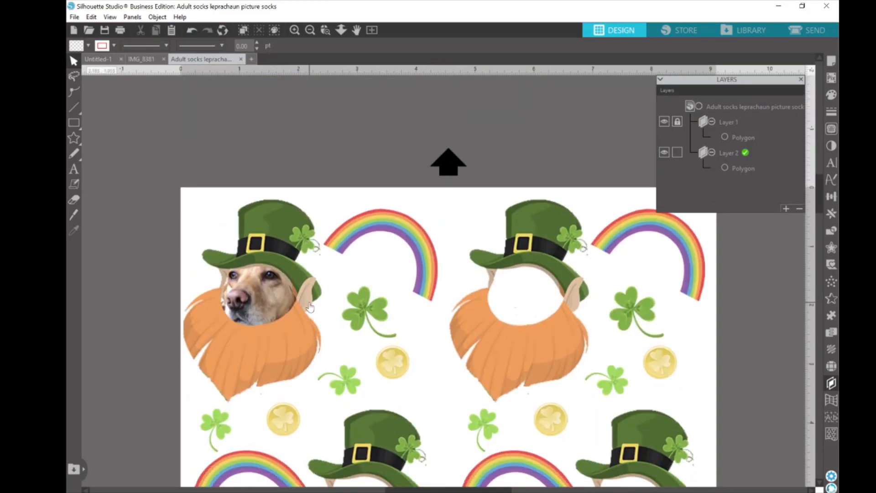
Duplicate the dog head and fit the copy into the face opening of the neighbouring leprechaun in the first row.
right_click(269, 288)
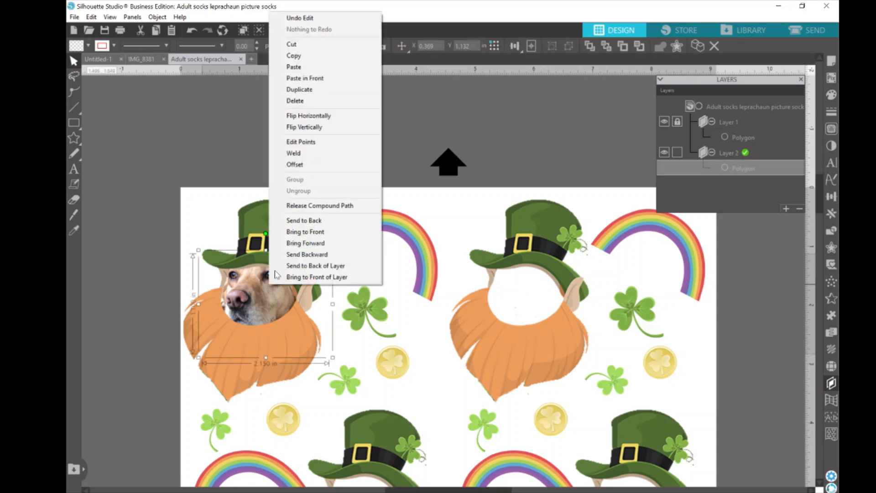
click(311, 91)
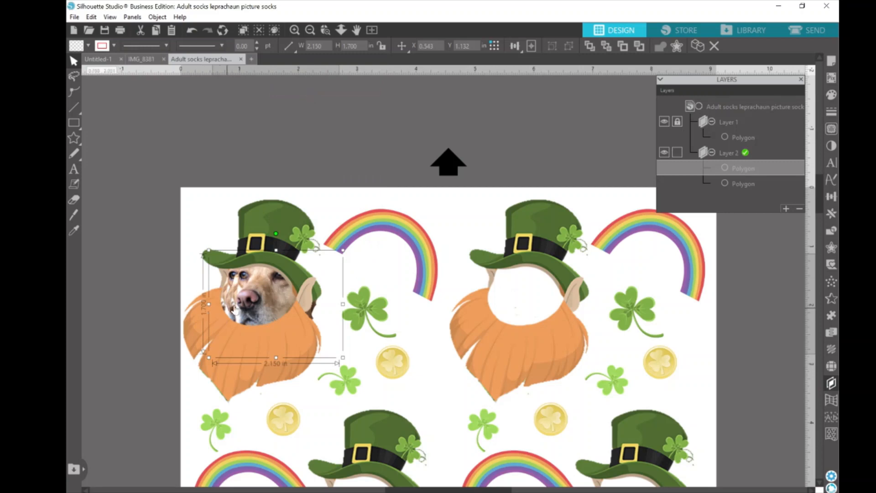
drag(266, 297, 524, 297)
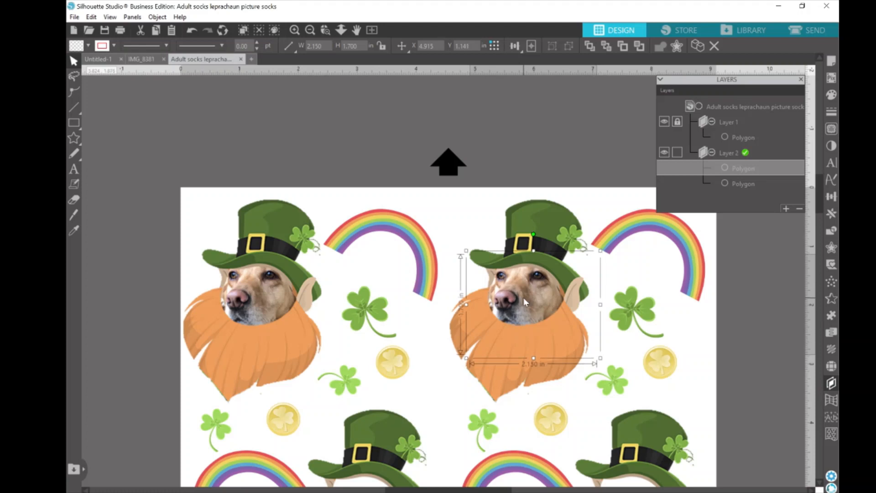
drag(524, 297, 523, 296)
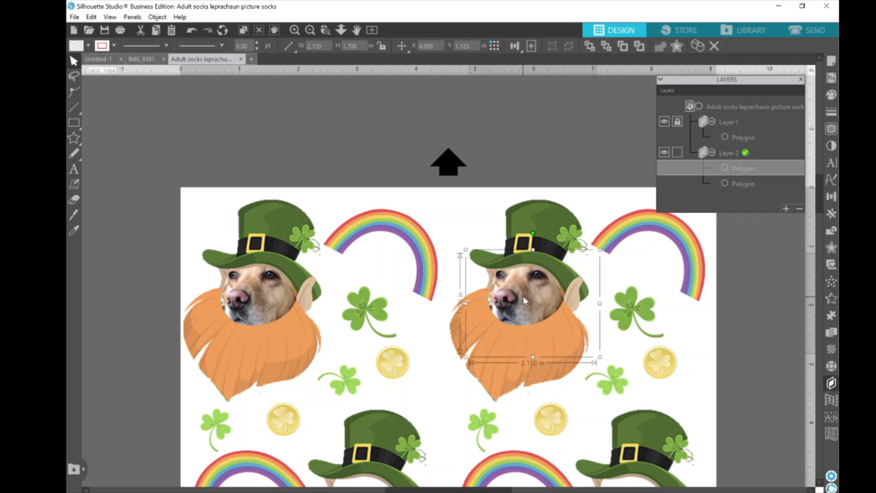
scroll(524, 302, down, 1)
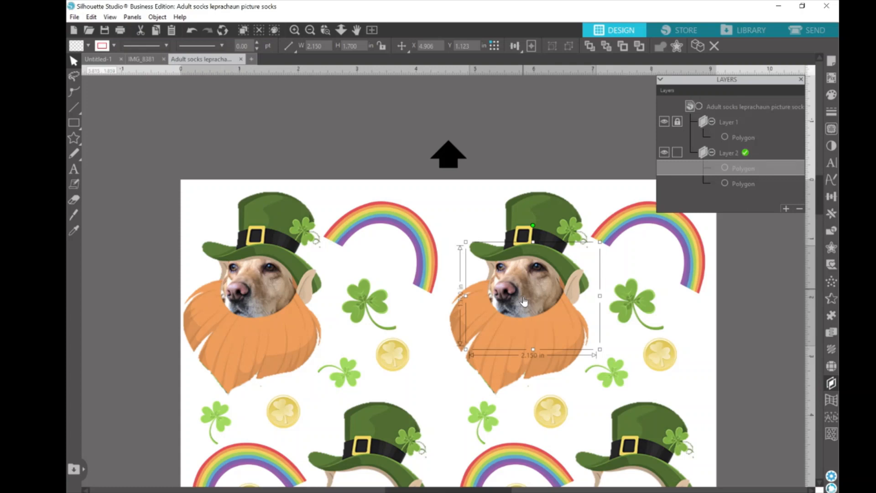
Duplicate the dog head and place the copy behind the face opening of the first leprechaun in the second row.
scroll(313, 258, down, 1)
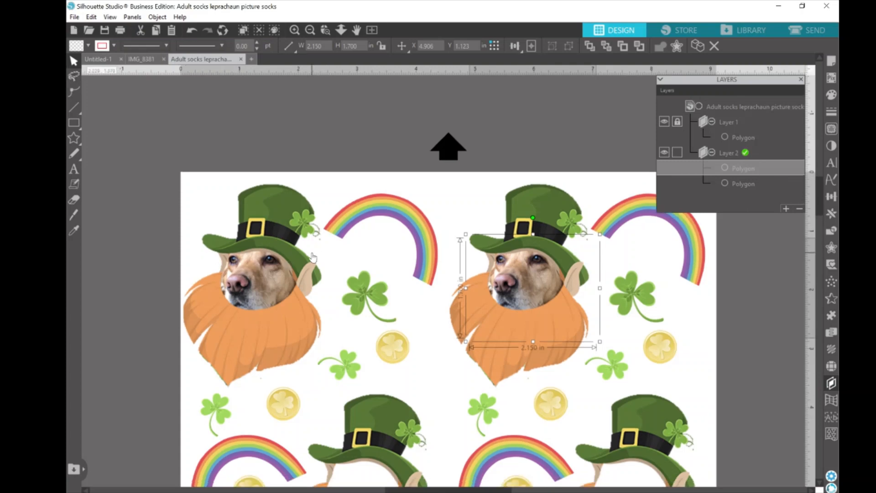
key(ctrl+d)
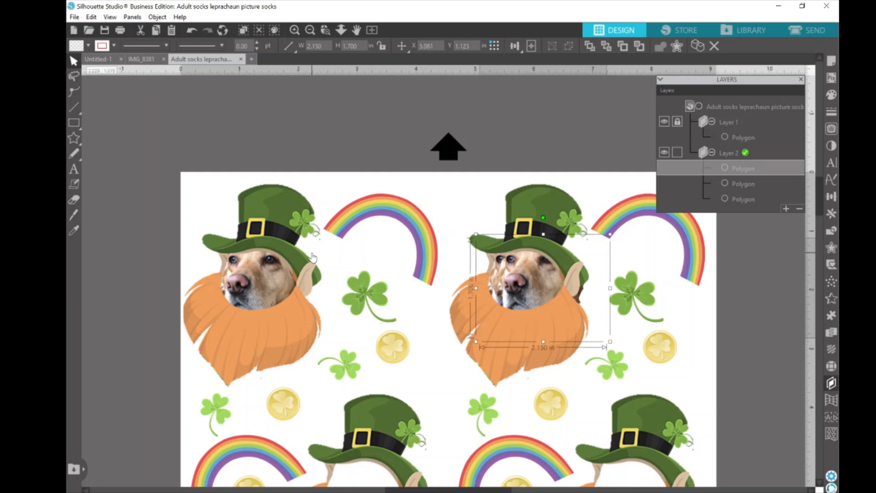
drag(535, 274, 375, 471)
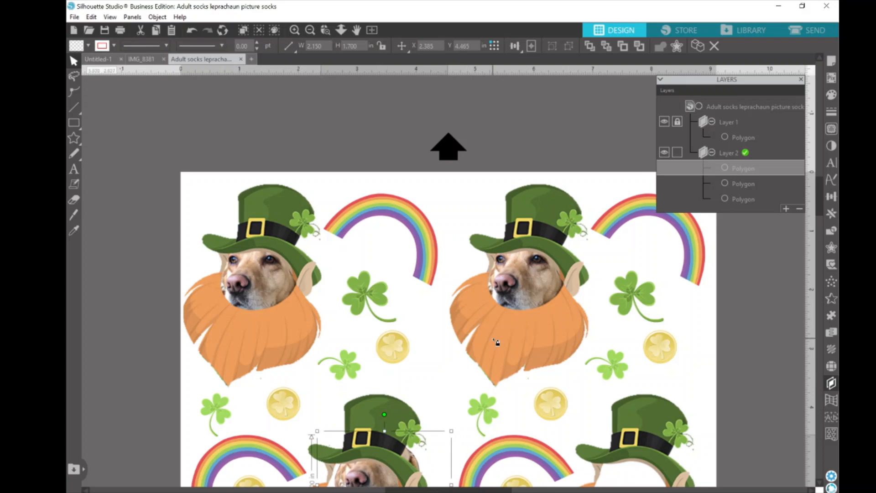
Paste more dog head copies and place them behind the second leprechaun in row two and both leprechauns in row three.
click(310, 31)
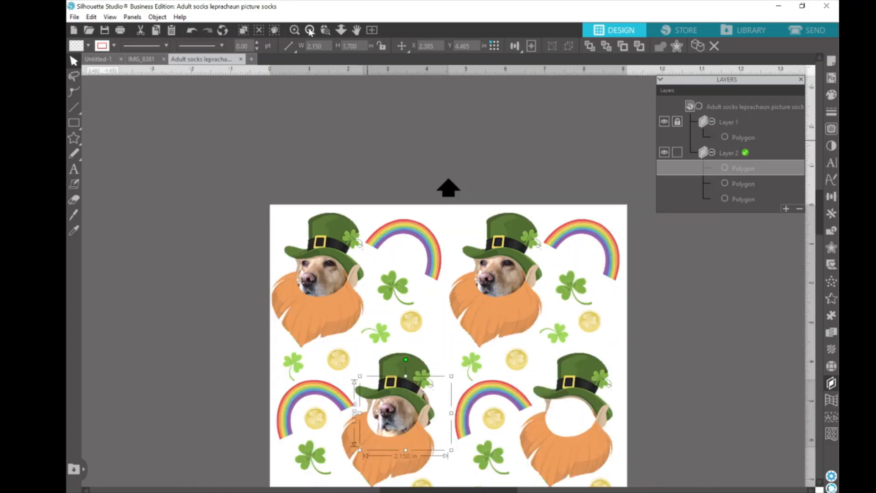
click(310, 30)
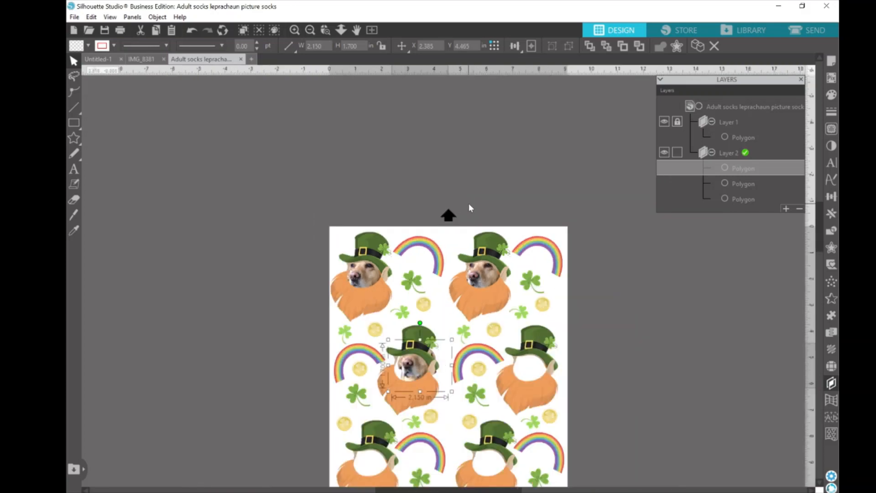
scroll(468, 204, down, 4)
scroll(464, 203, down, 1)
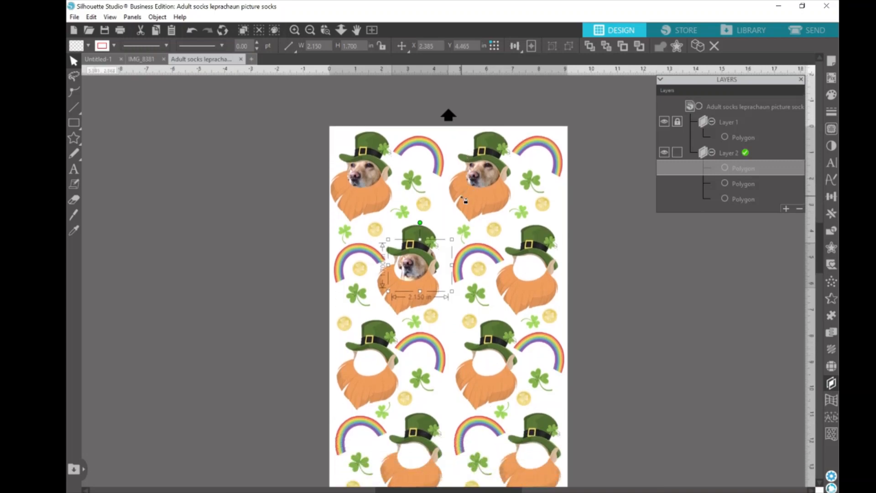
key(c)
key(ctrl+v)
key(v)
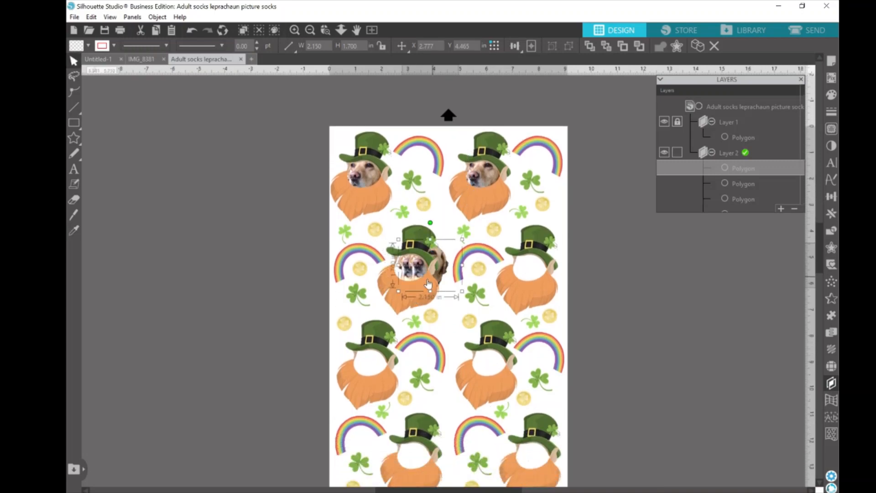
drag(422, 272, 487, 362)
scroll(487, 362, down, 2)
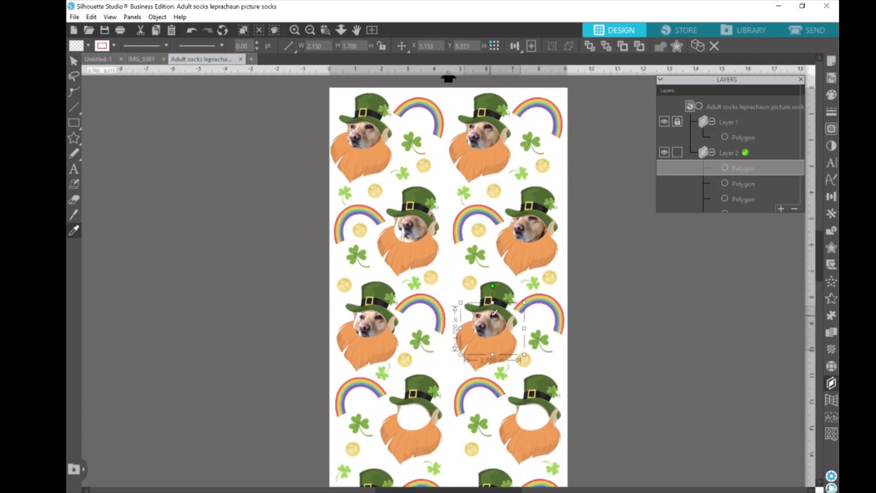
Add dog head copies behind the face openings of all four leprechauns in the fourth and fifth rows.
drag(492, 320, 421, 423)
scroll(440, 402, down, 3)
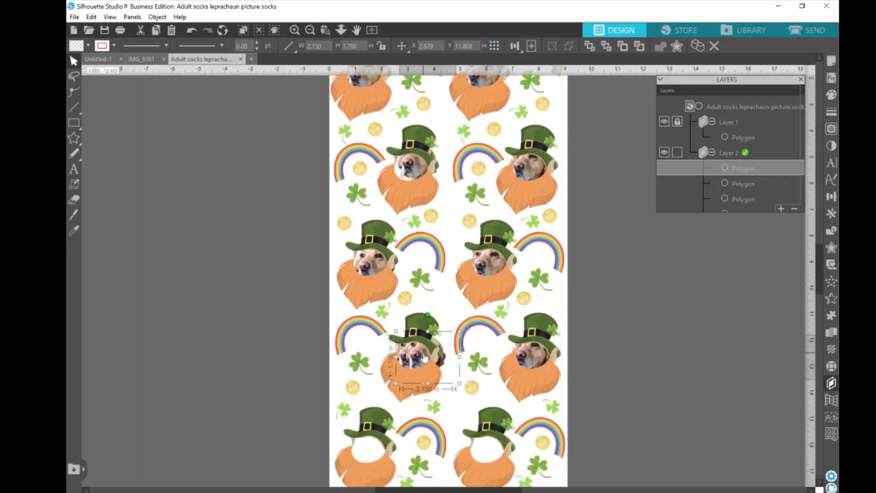
drag(427, 361, 473, 446)
scroll(477, 424, down, 4)
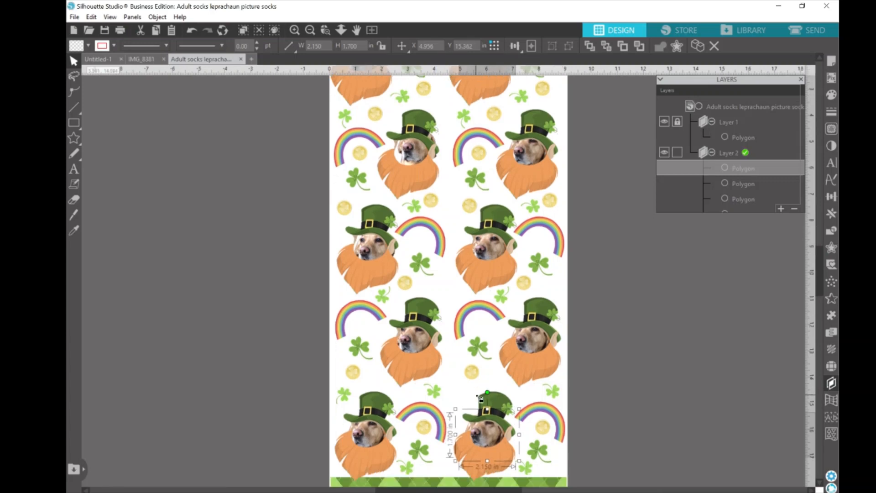
Adjust the positions of both second-row dog heads so they fill the leprechauns' face openings.
scroll(479, 400, up, 10)
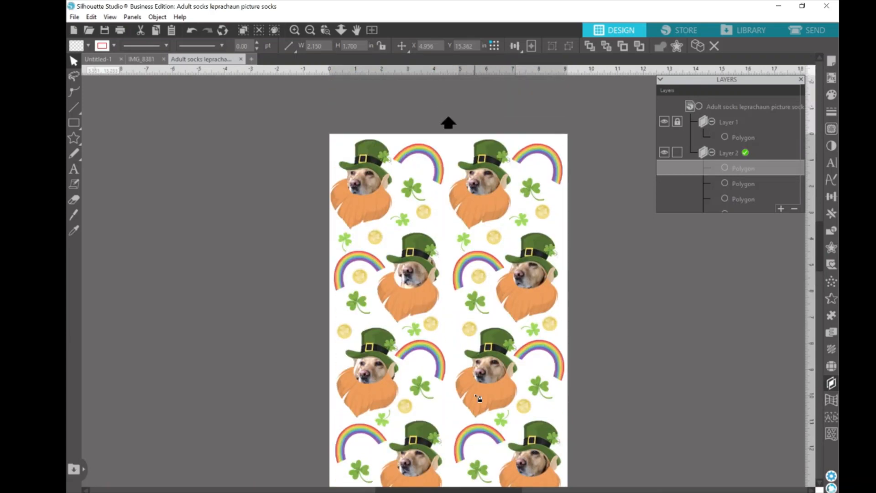
click(294, 30)
click(295, 31)
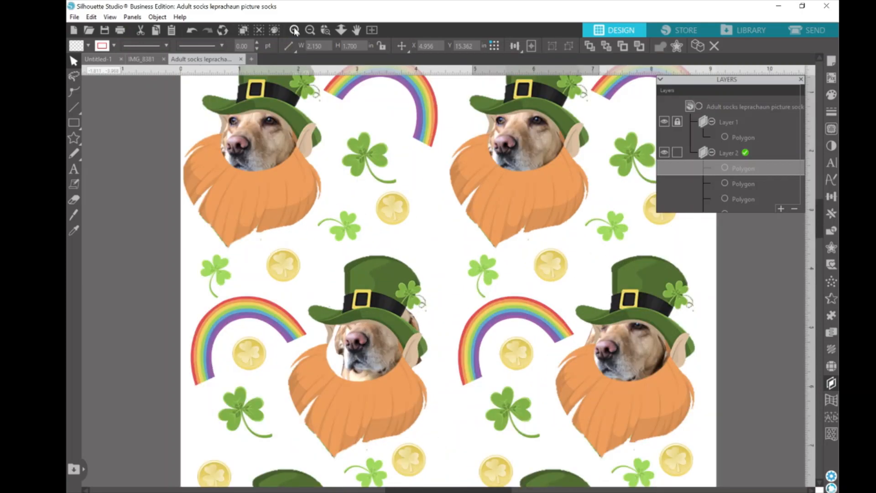
scroll(459, 254, up, 1)
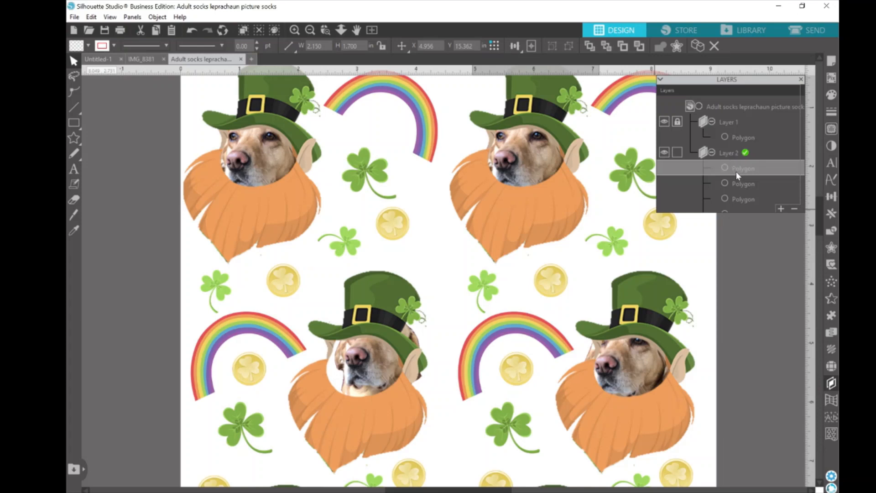
scroll(731, 184, down, 3)
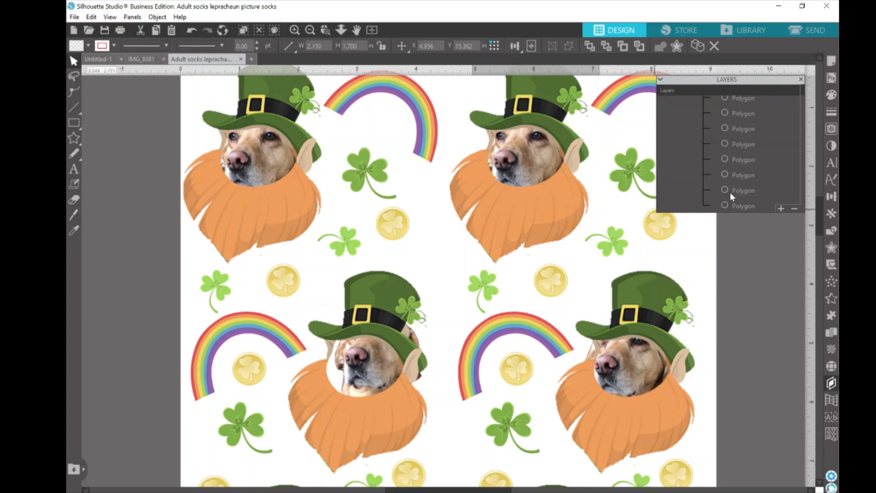
scroll(745, 146, up, 1)
scroll(746, 147, down, 1)
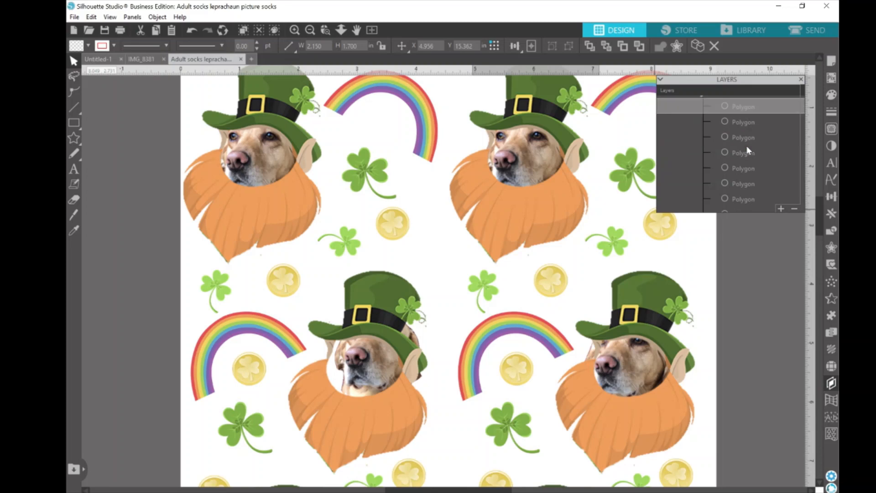
scroll(730, 165, up, 2)
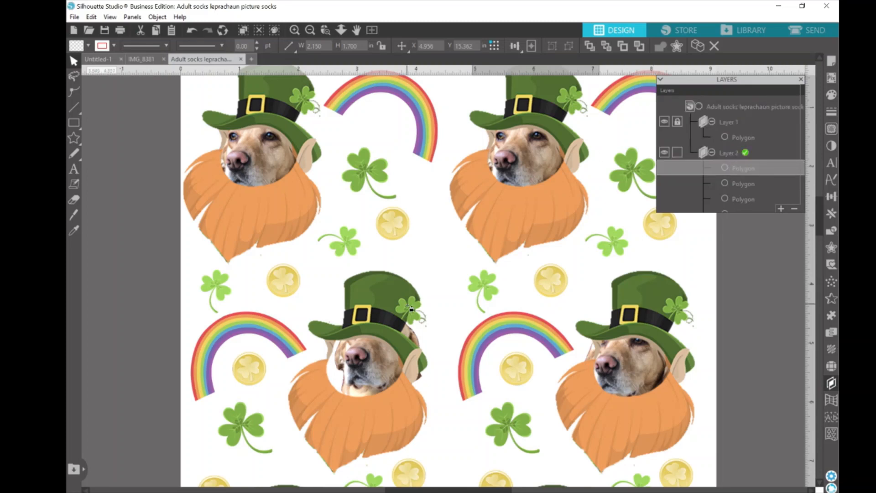
click(390, 367)
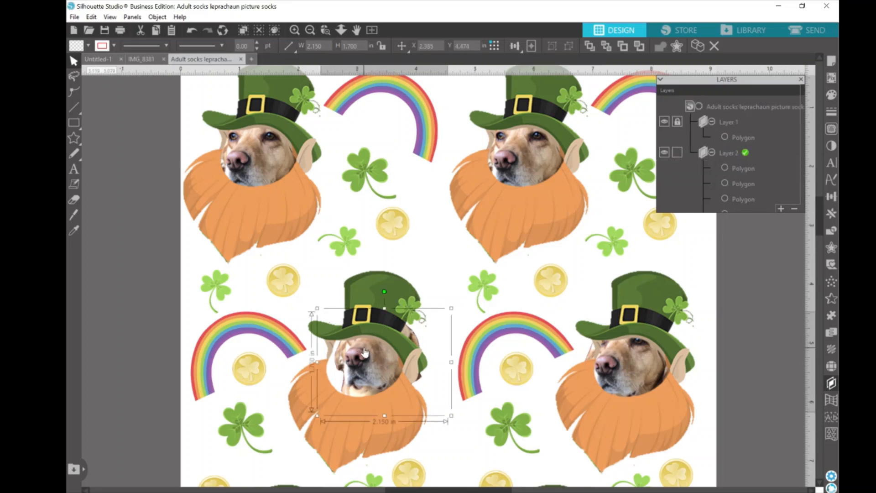
drag(364, 352, 350, 366)
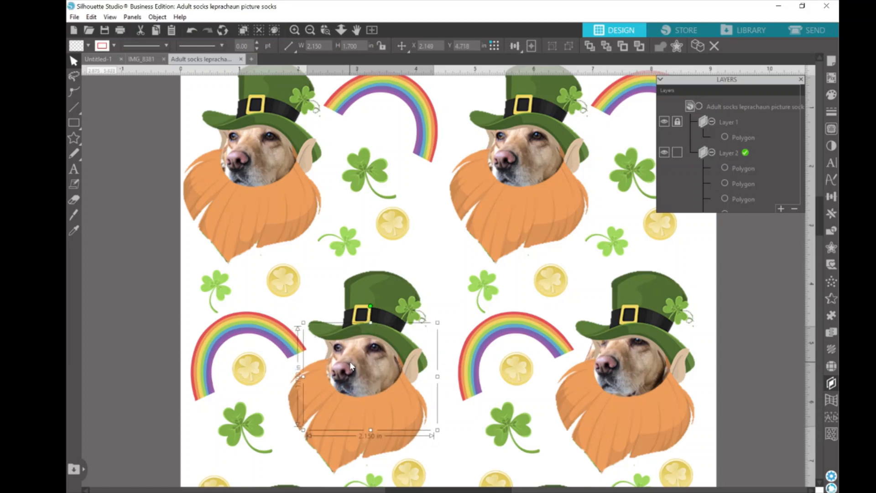
drag(351, 366, 353, 366)
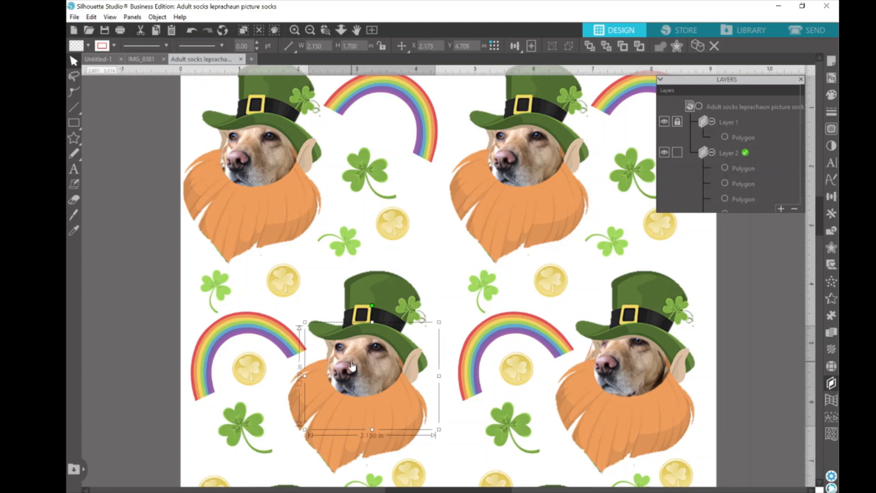
drag(630, 363, 636, 368)
Reposition the first dog head in the third row and both fourth-row heads to fill their face openings.
scroll(637, 369, down, 3)
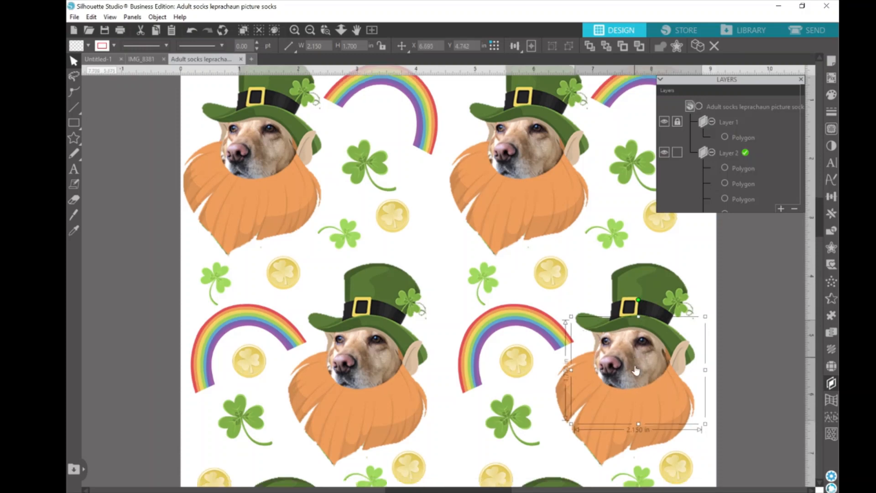
scroll(637, 369, down, 10)
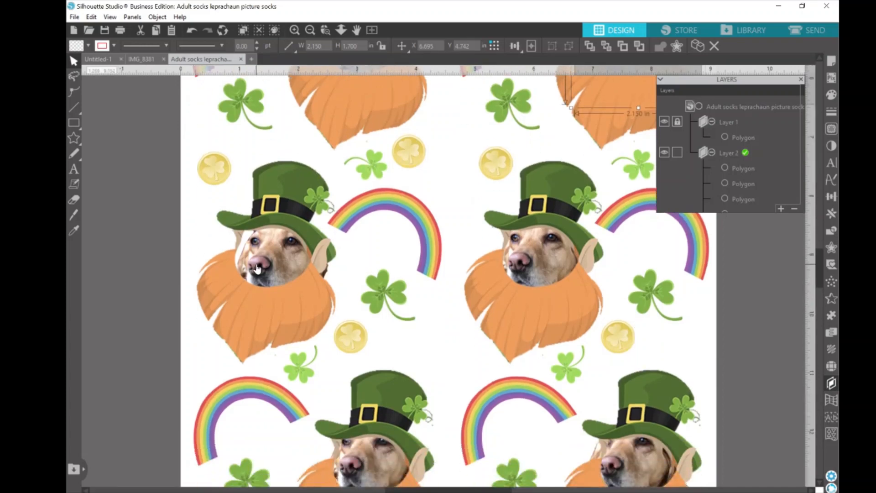
click(271, 264)
drag(264, 261, 263, 260)
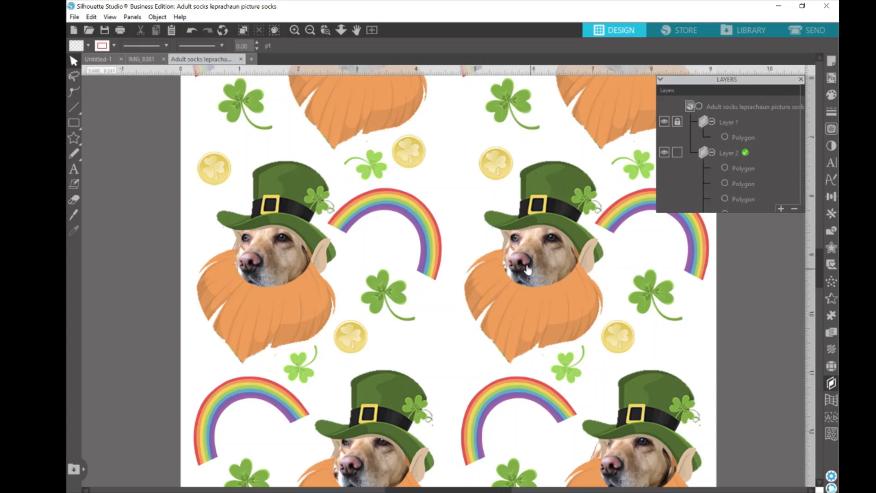
scroll(541, 285, down, 5)
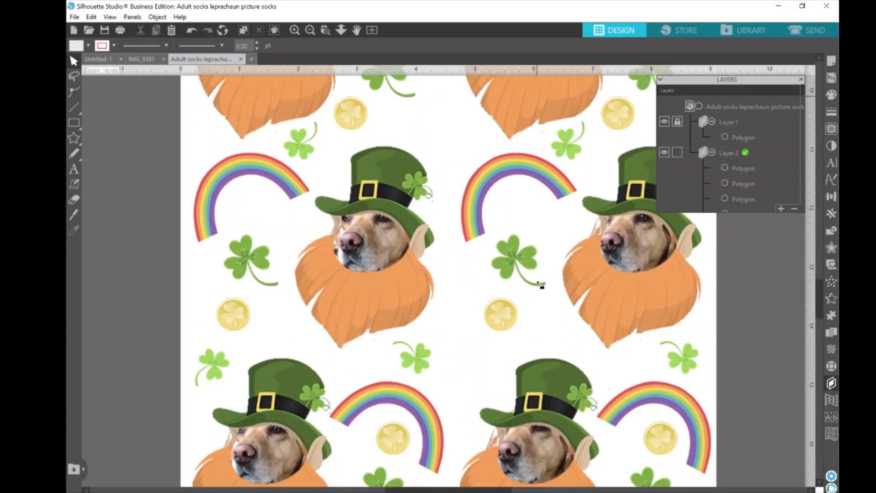
click(369, 218)
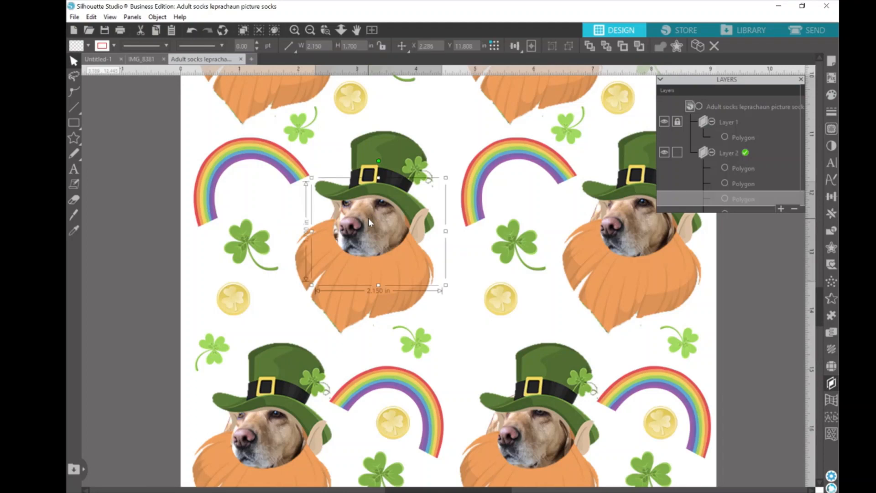
drag(368, 220, 636, 231)
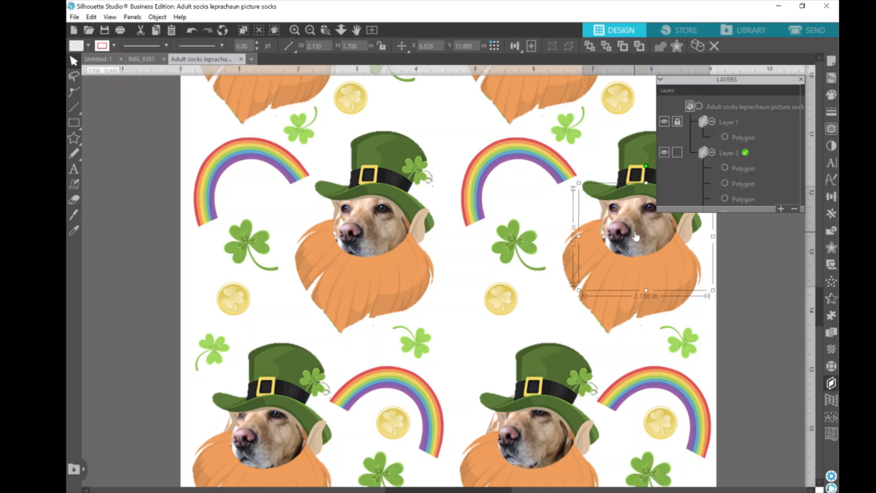
Fine-tune the positions of both dog heads in the bottom row so they fill the leprechauns' face openings.
scroll(291, 330, down, 3)
click(269, 290)
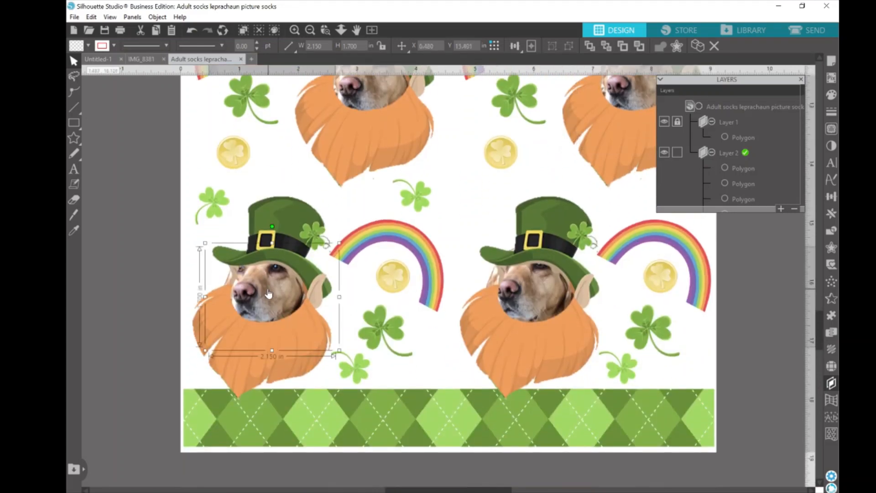
drag(270, 290, 273, 297)
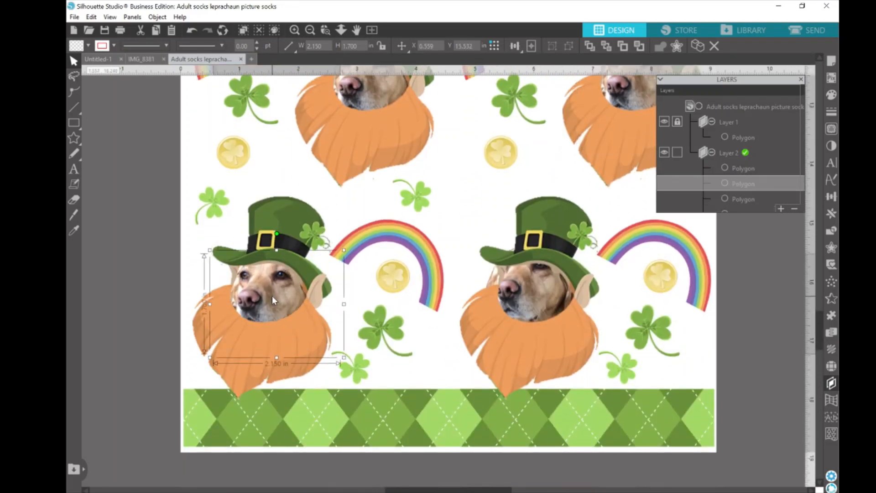
key(Left)
key(Left)
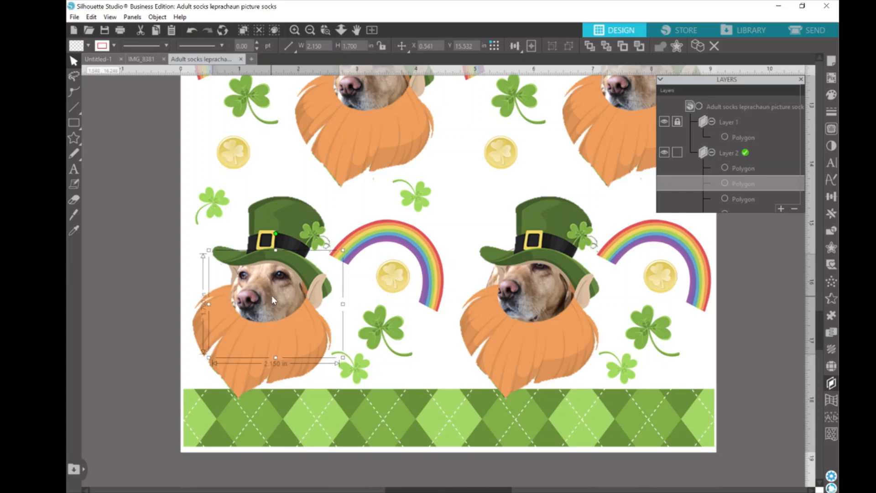
click(523, 300)
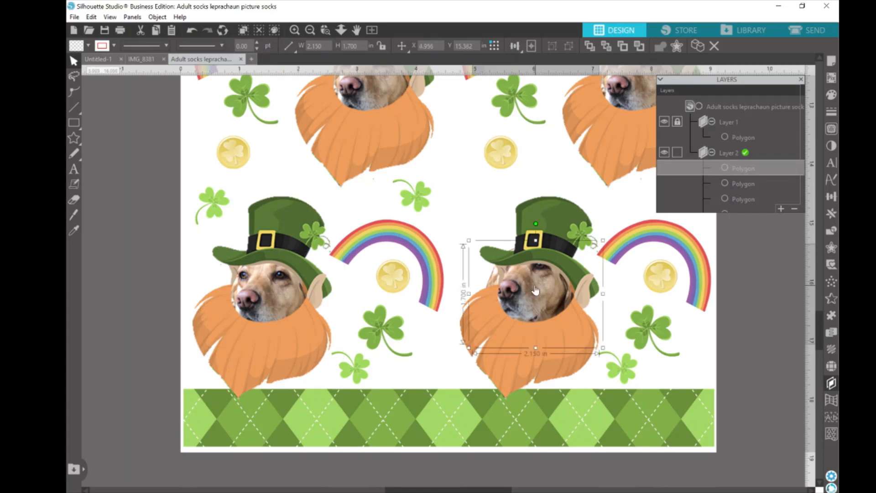
drag(536, 285, 544, 297)
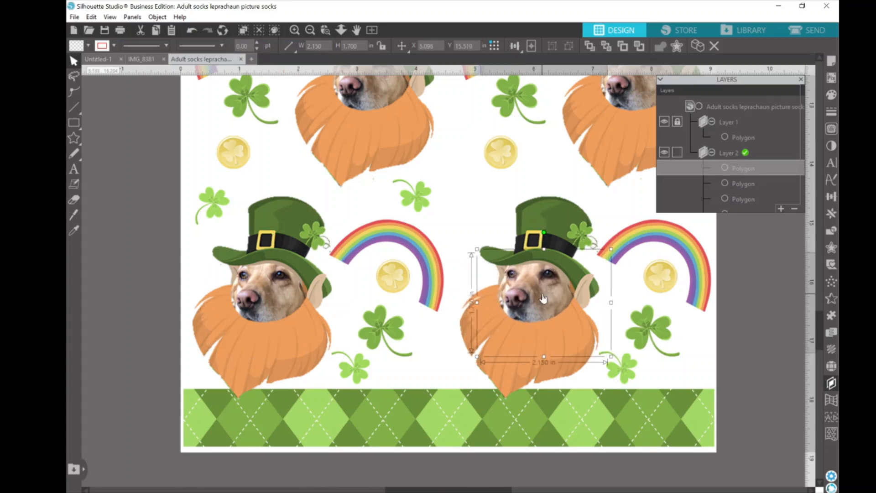
Review the complete sock design with nothing selected, and open the page setup settings.
click(311, 31)
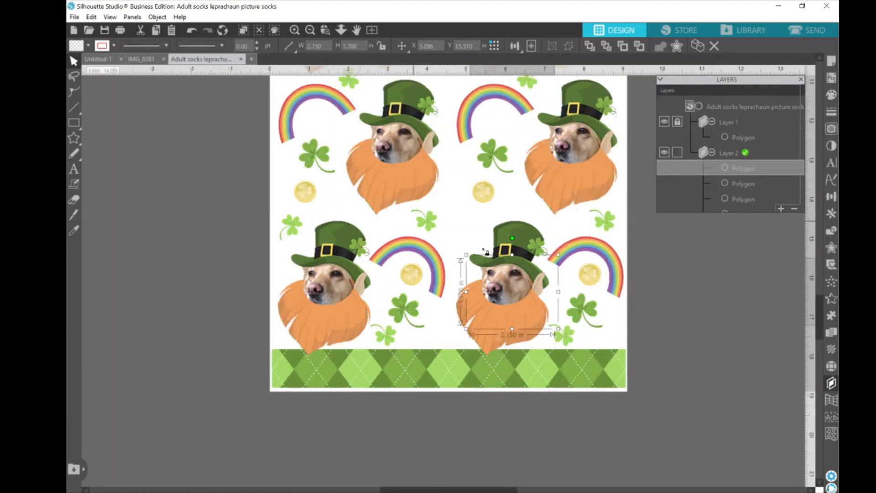
scroll(321, 82, up, 2)
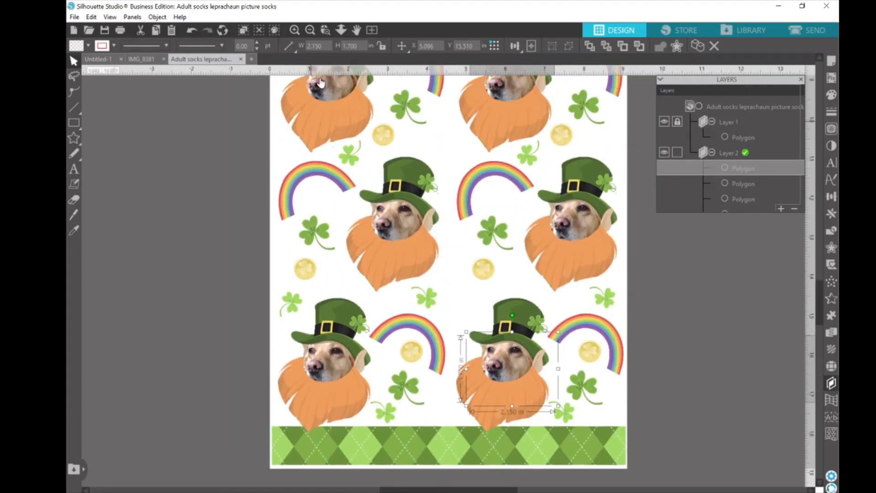
click(311, 30)
click(311, 30)
scroll(571, 307, up, 2)
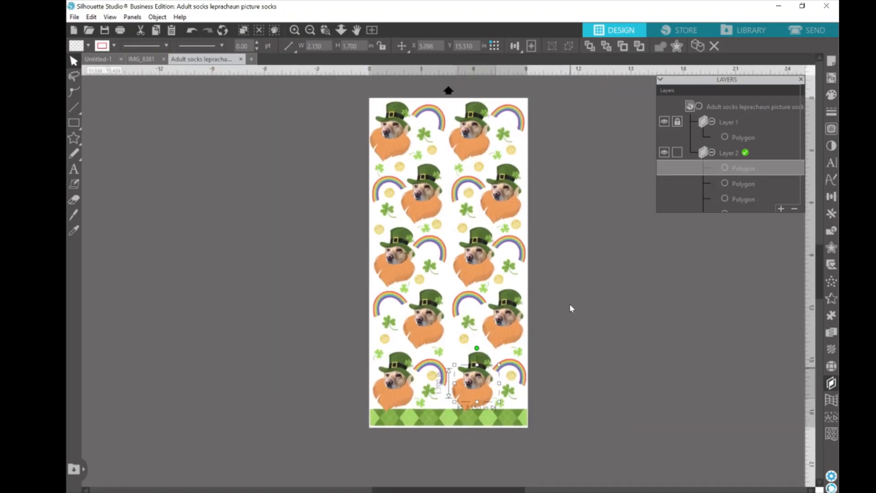
click(623, 274)
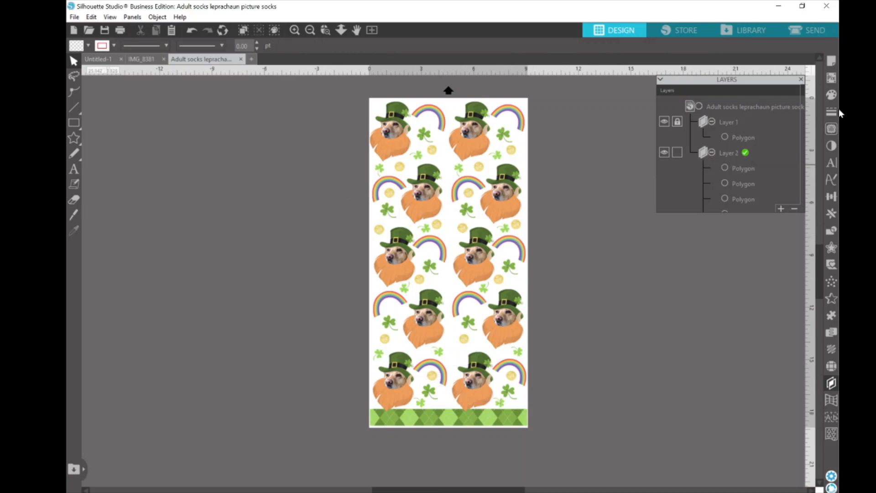
click(830, 62)
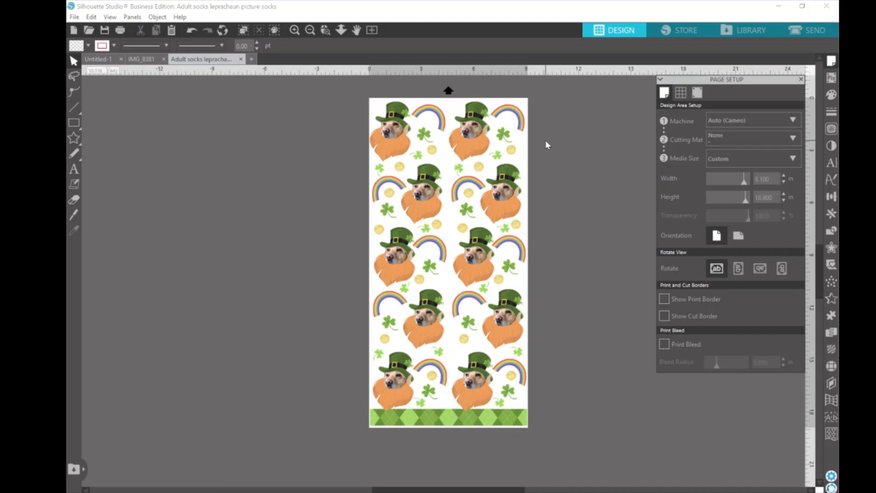
Open the printing preferences for the EPSON WF-7710 Series printer and set the document size to Super B (13 x 19 in).
click(73, 17)
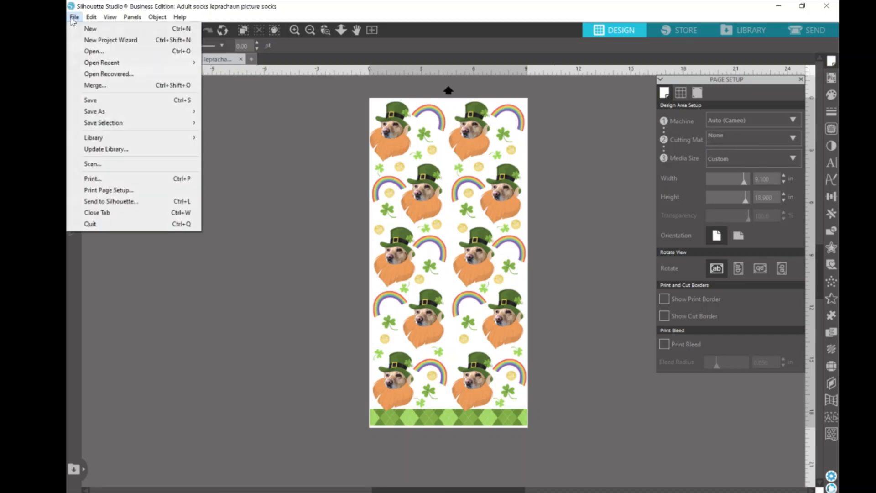
click(100, 181)
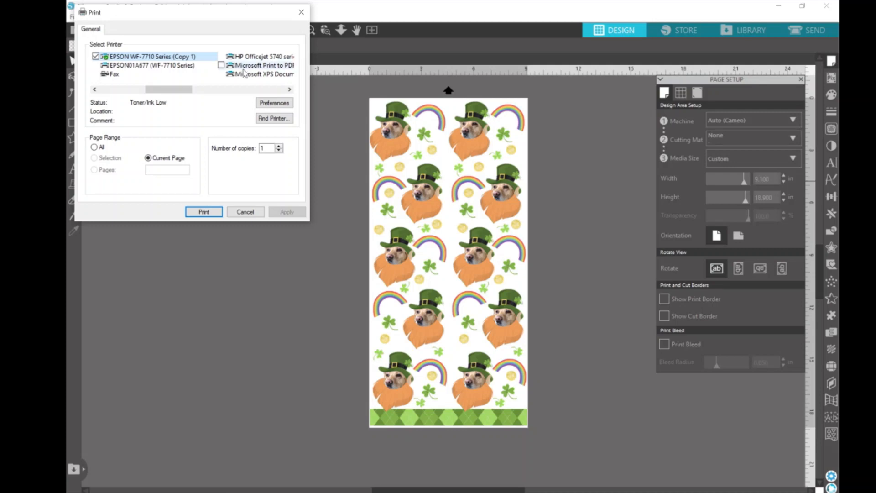
click(291, 103)
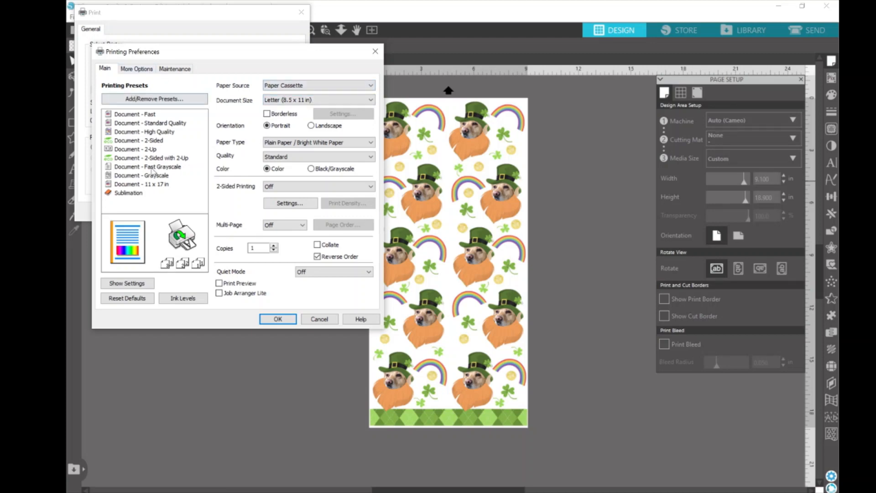
click(372, 100)
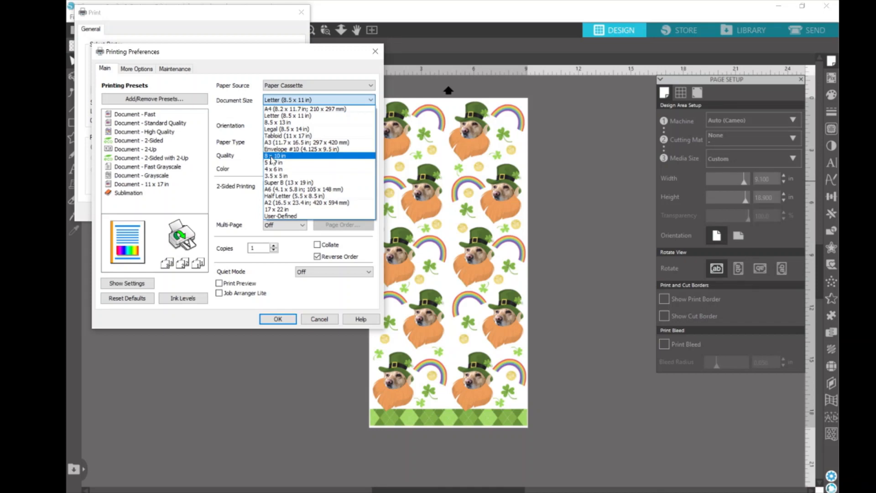
click(274, 182)
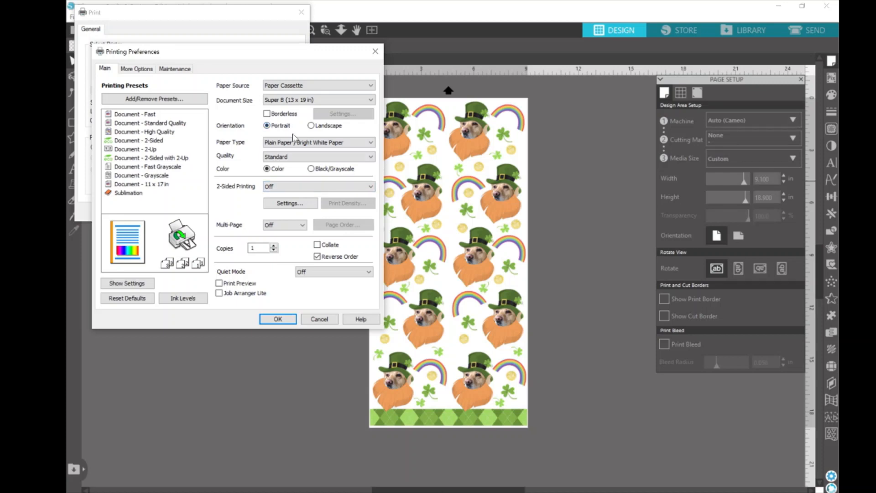
Set the paper type to Premium Presentation Paper Matte and the print quality to High.
click(346, 143)
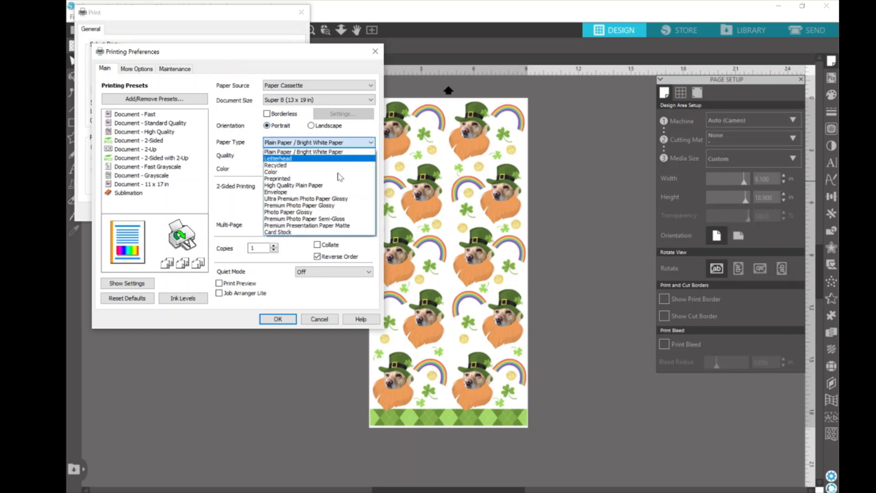
click(326, 226)
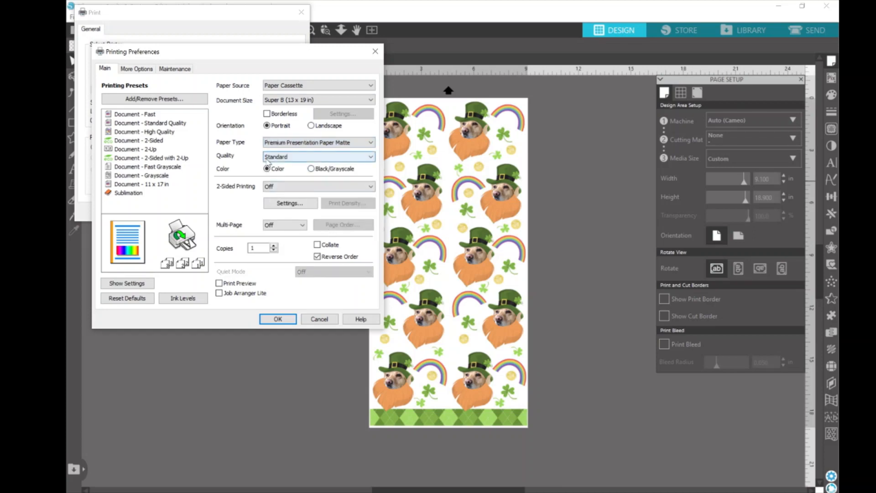
click(370, 158)
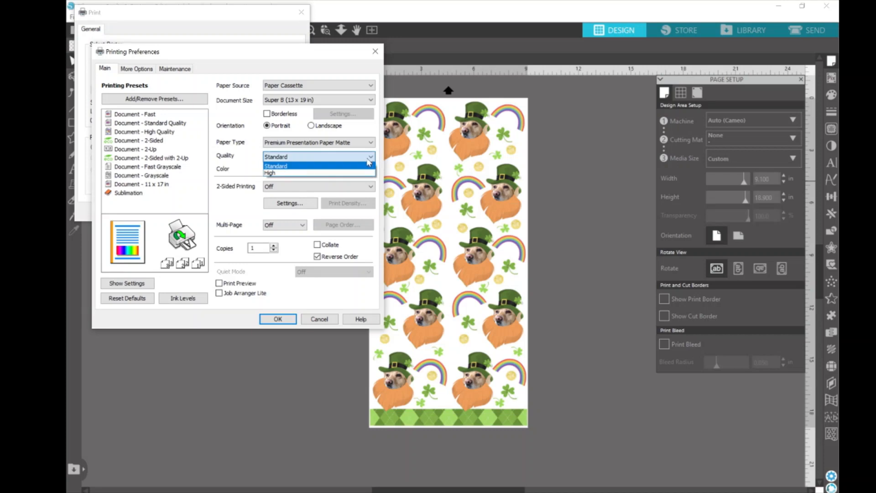
click(328, 173)
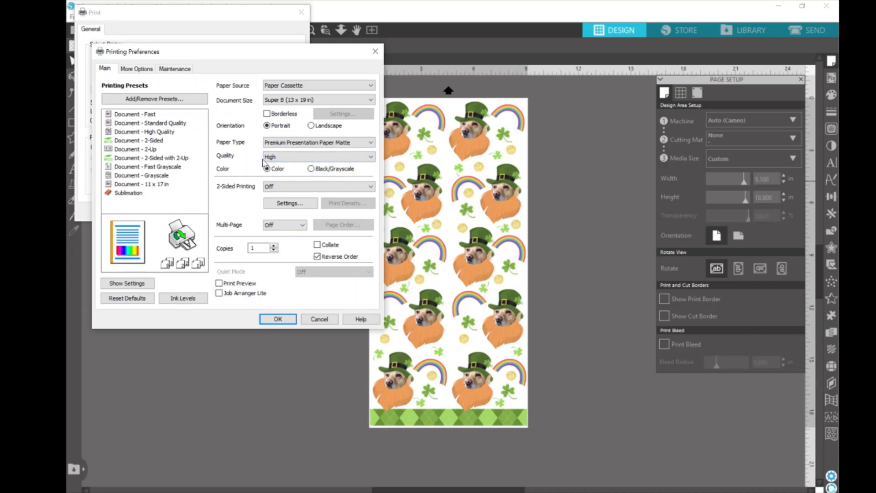
Check that Mirror Image is enabled in the additional print settings, accept the preferences, and close the print dialog without printing.
click(154, 69)
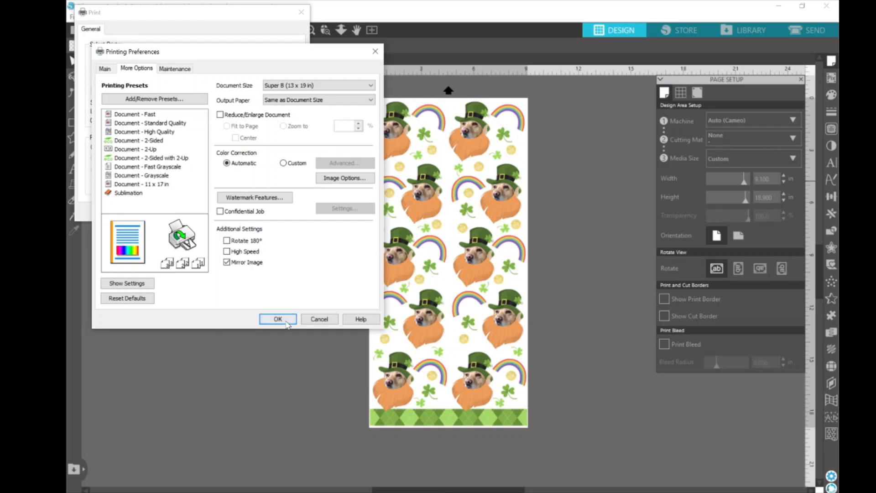
click(309, 323)
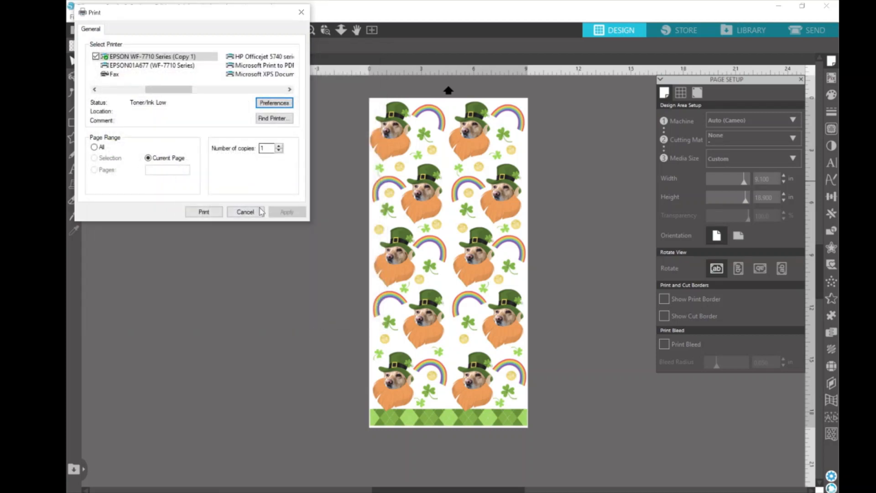
click(247, 213)
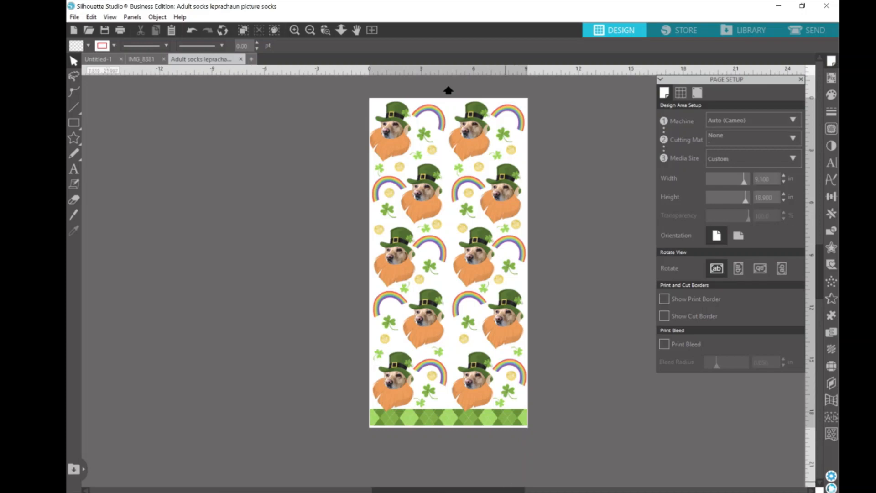
Switch to the sock design in Photoshop and inspect its two layers by hiding and reshowing the dog photo layer.
mouse_move(485, 492)
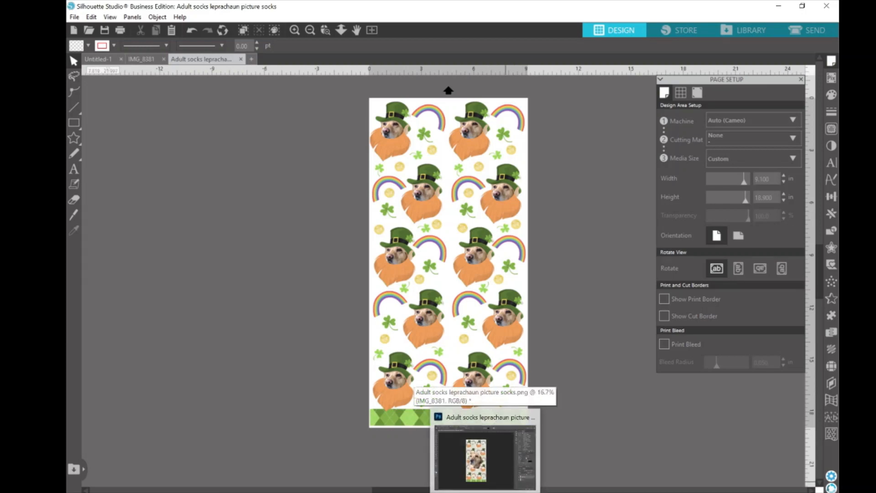
click(486, 492)
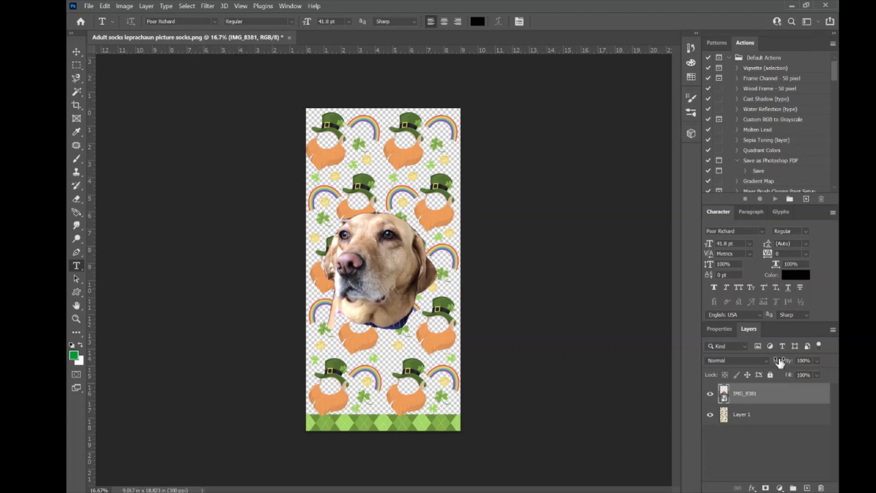
click(710, 393)
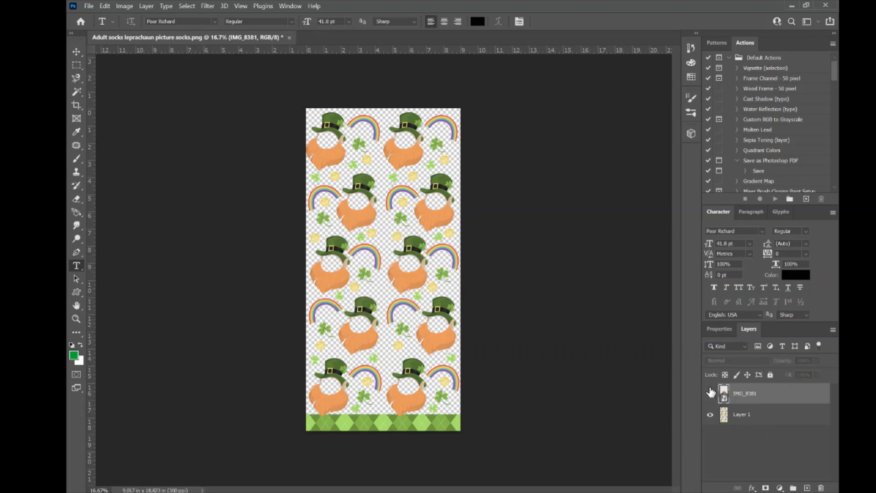
click(747, 418)
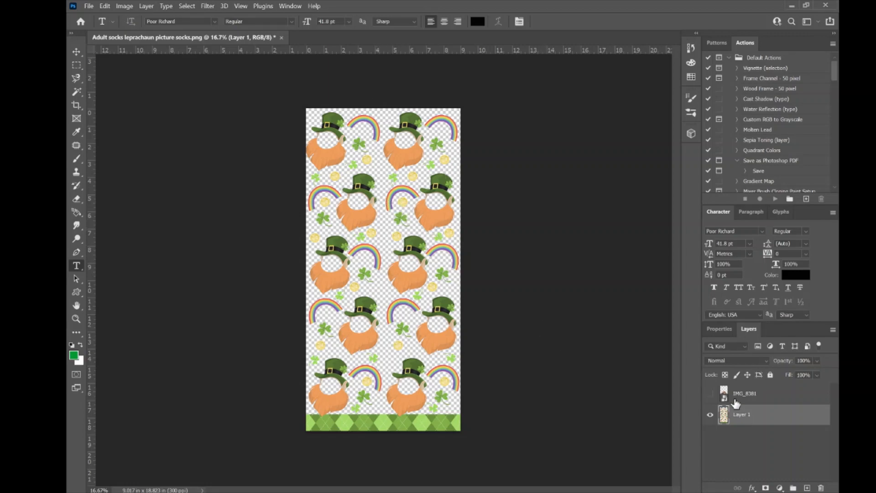
click(710, 395)
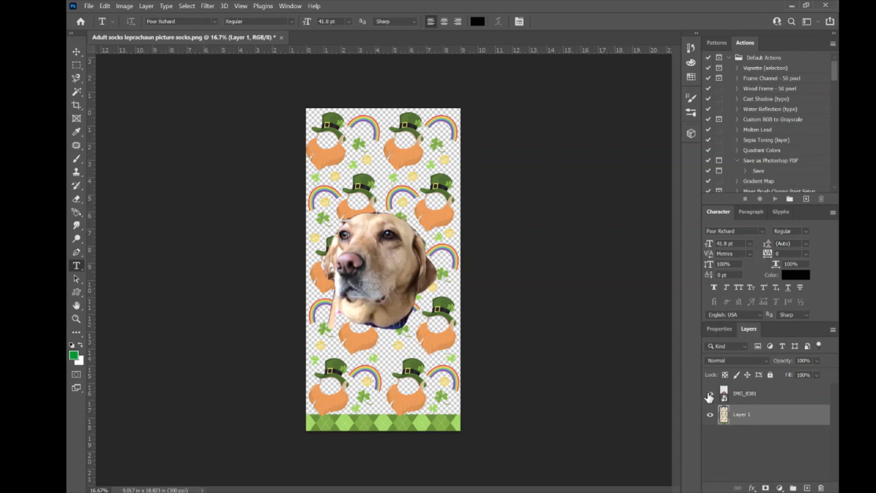
Rasterize the IMG_8381 dog photo layer and erase the stray remnant beside the dog's chin with the Eraser tool.
click(750, 395)
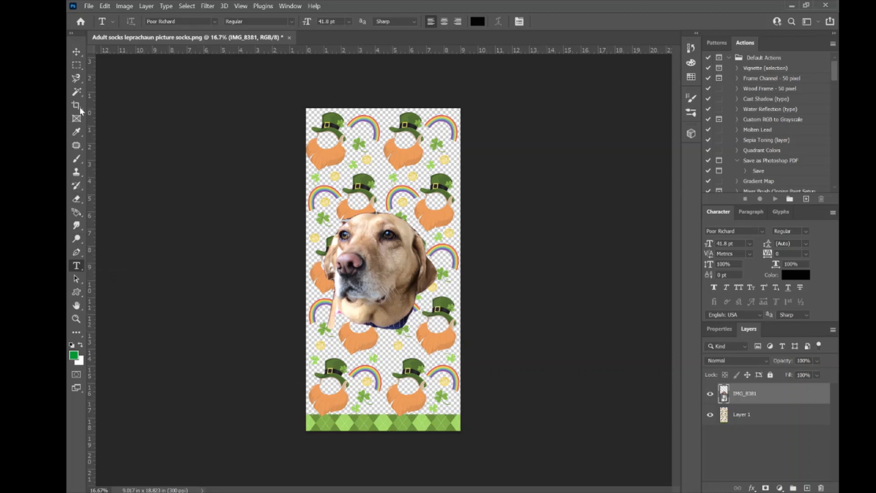
click(77, 198)
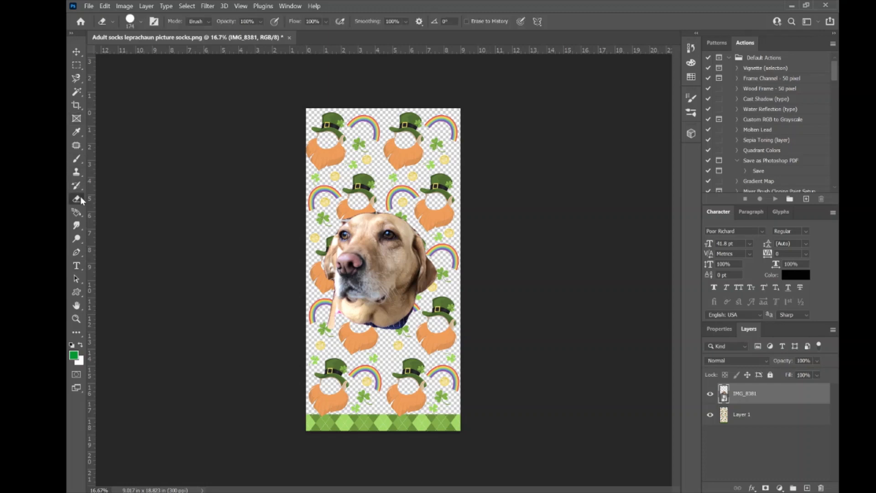
click(333, 316)
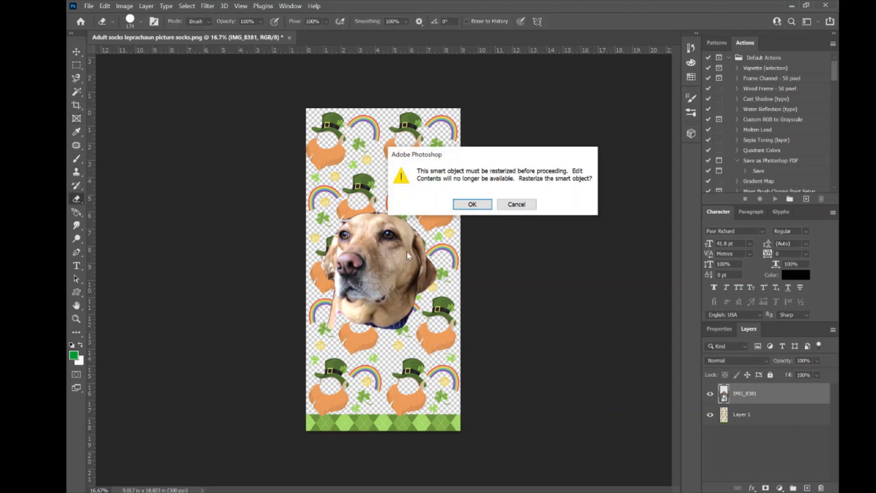
click(482, 203)
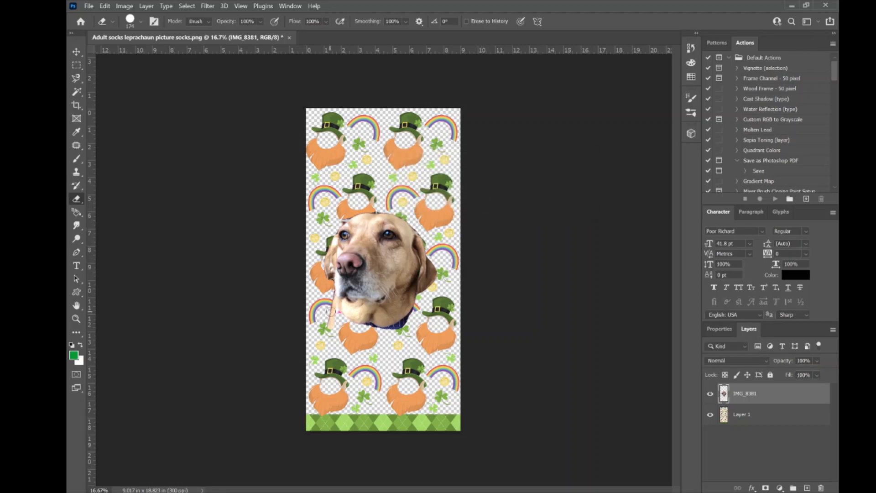
drag(330, 307, 335, 322)
Move the IMG_8381 dog photo layer beneath Layer 1 and lock the leprechaun pattern layer.
click(80, 53)
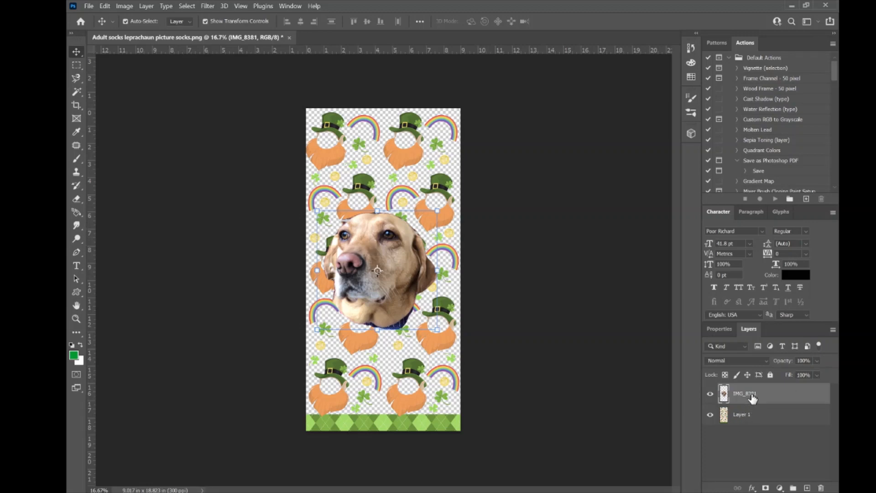
drag(754, 399, 752, 424)
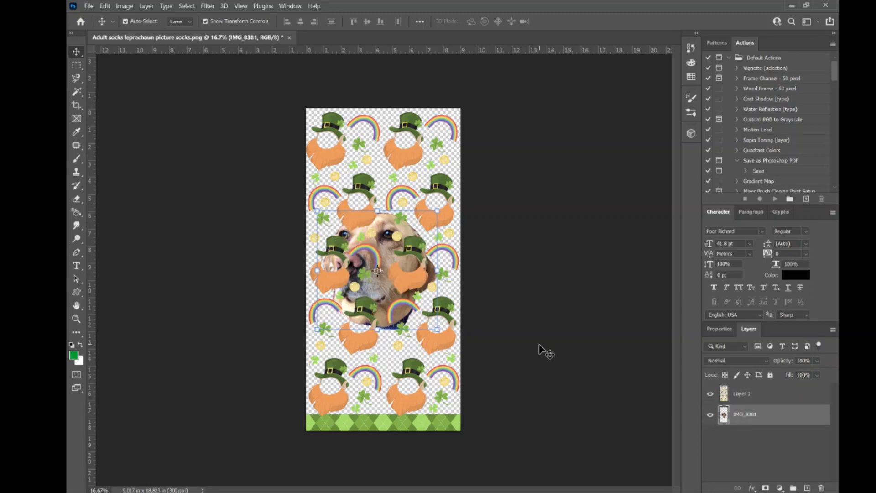
click(768, 394)
click(770, 376)
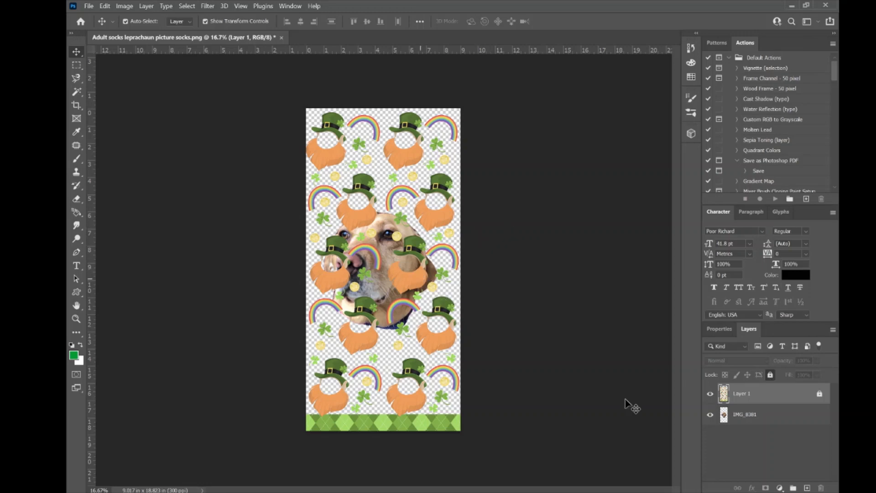
Scale the dog head down to about 31% and place it behind the face opening of the first leprechaun in the top row.
click(770, 418)
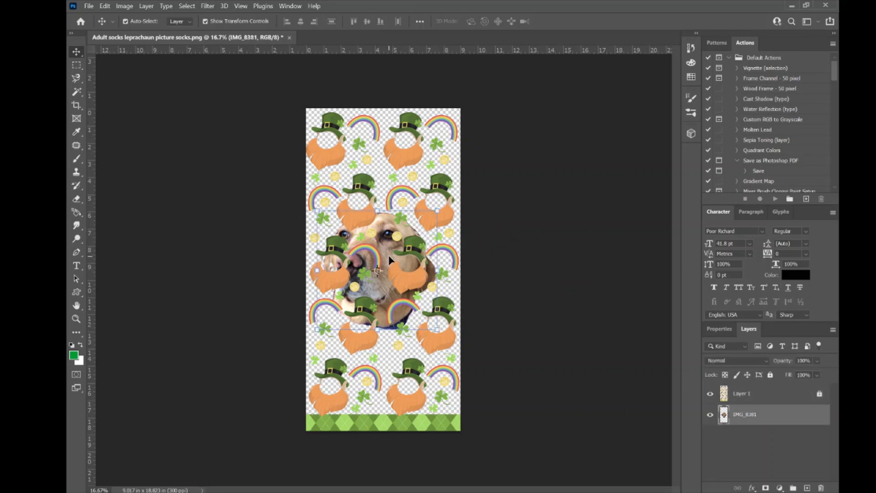
drag(388, 255, 386, 246)
key(ctrl+t)
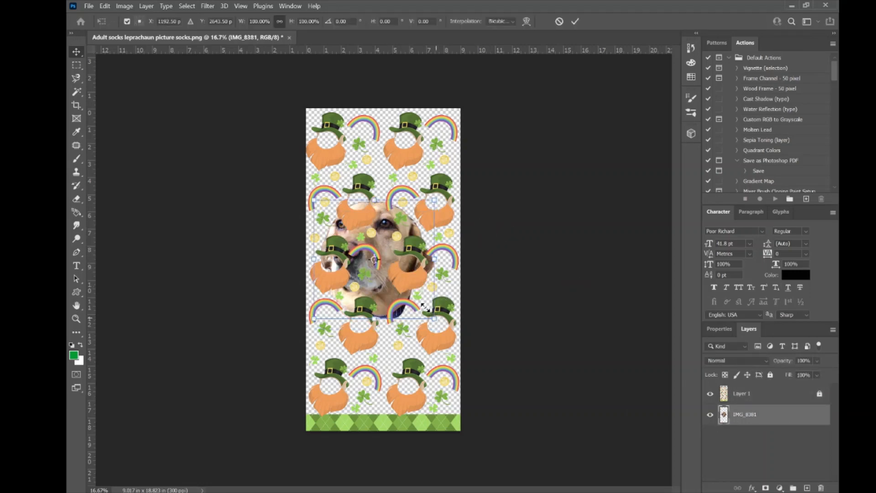
drag(438, 318, 373, 258)
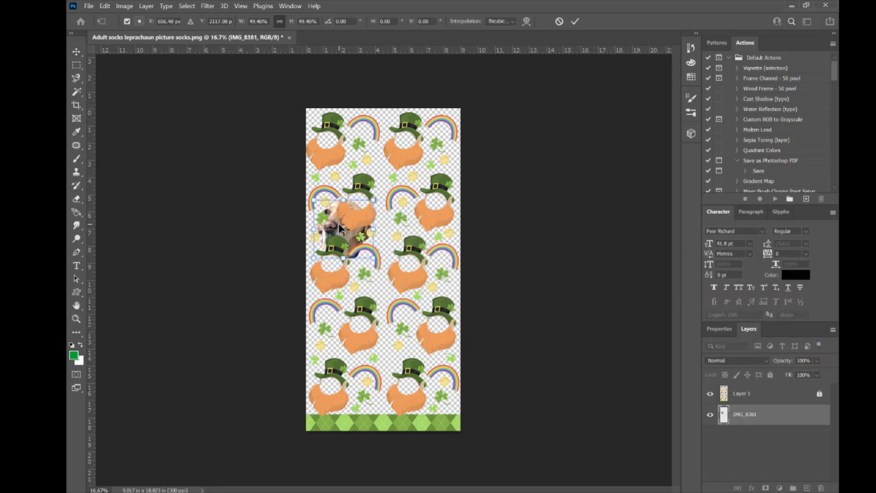
drag(340, 226, 330, 148)
drag(362, 180, 349, 163)
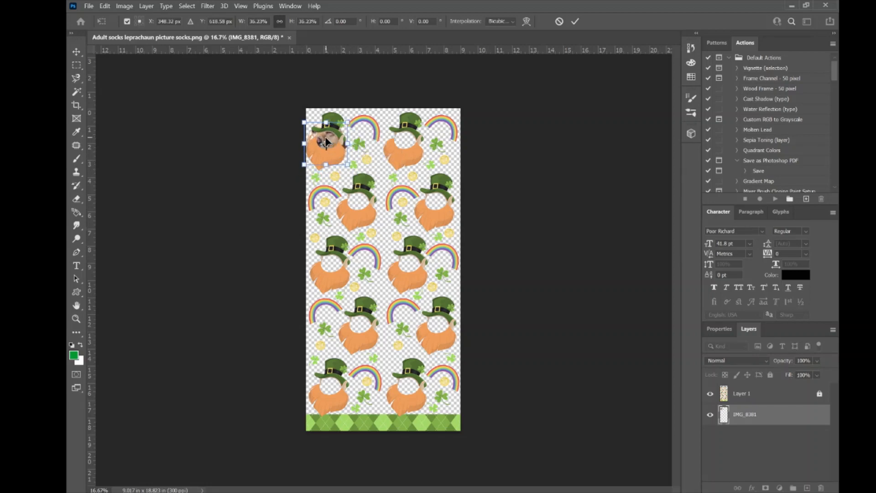
drag(305, 121, 312, 128)
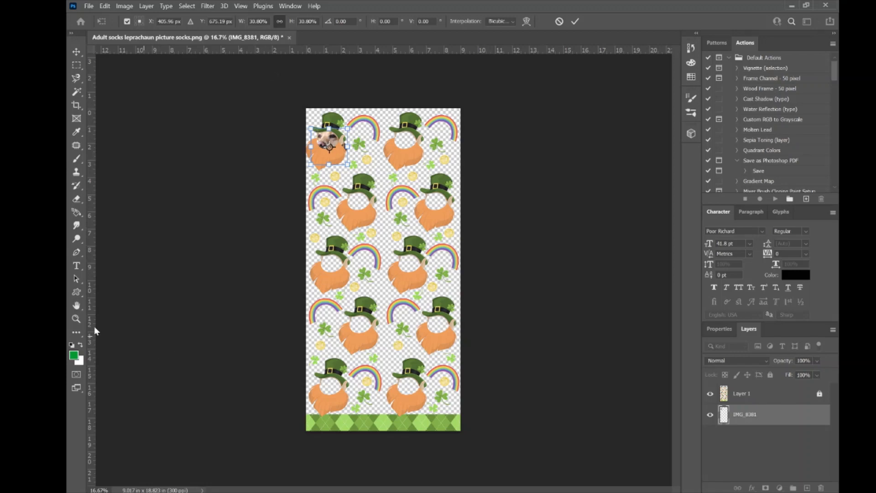
Shrink the dog head to about 77%, center it in the first leprechaun's face opening, and erase the part sticking out beside the ear.
click(76, 318)
click(332, 179)
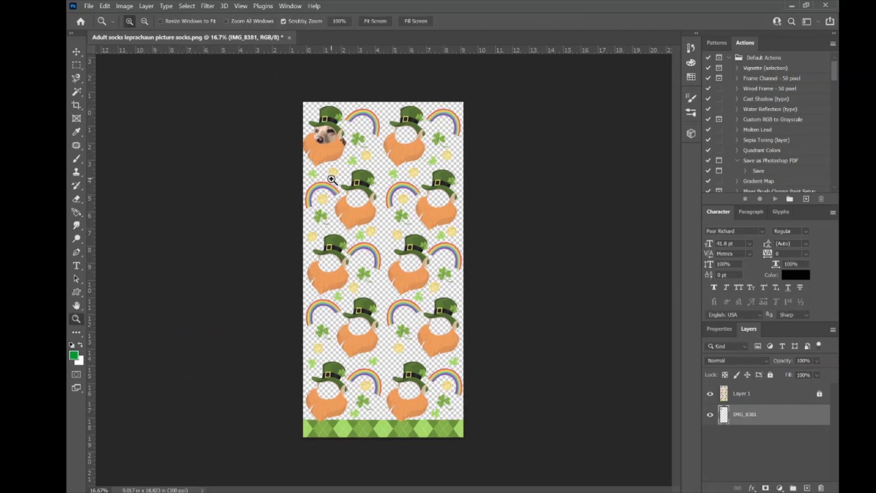
click(332, 179)
click(332, 179)
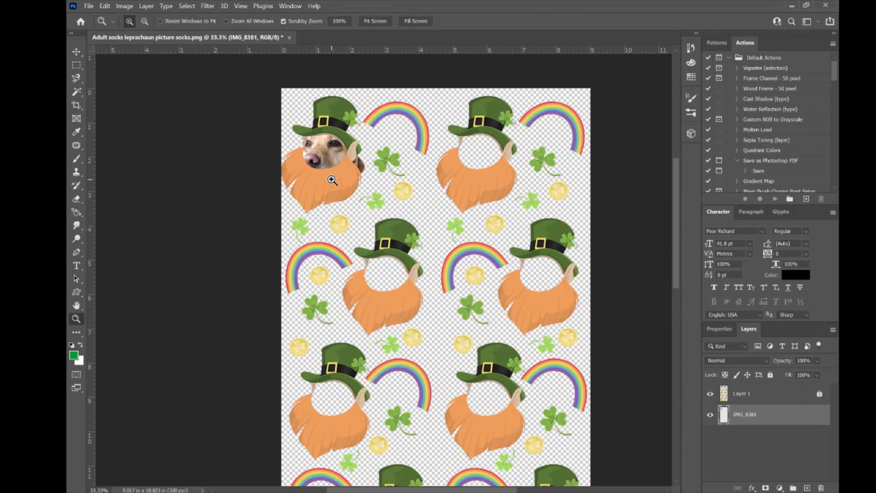
click(332, 179)
click(332, 179)
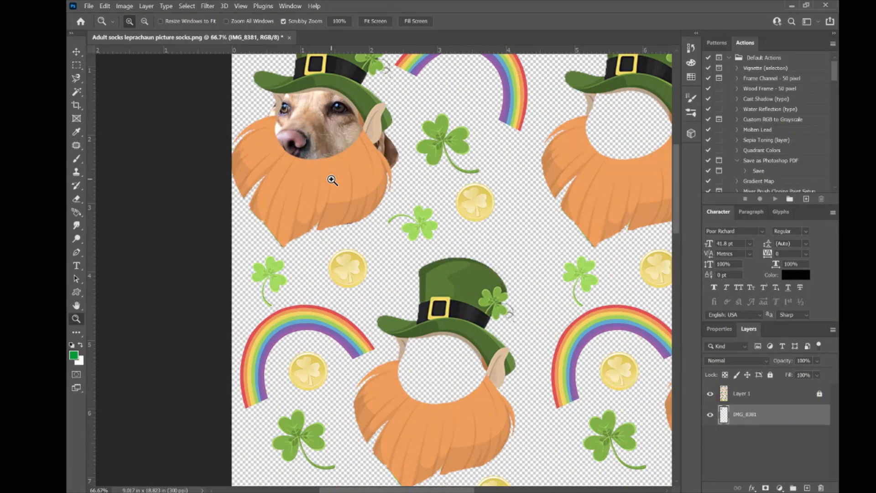
click(77, 53)
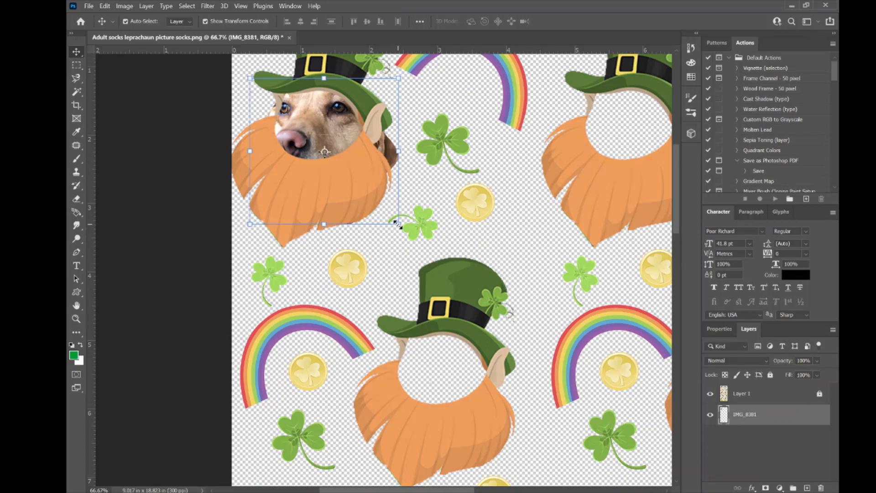
drag(397, 224, 370, 197)
drag(298, 117, 310, 123)
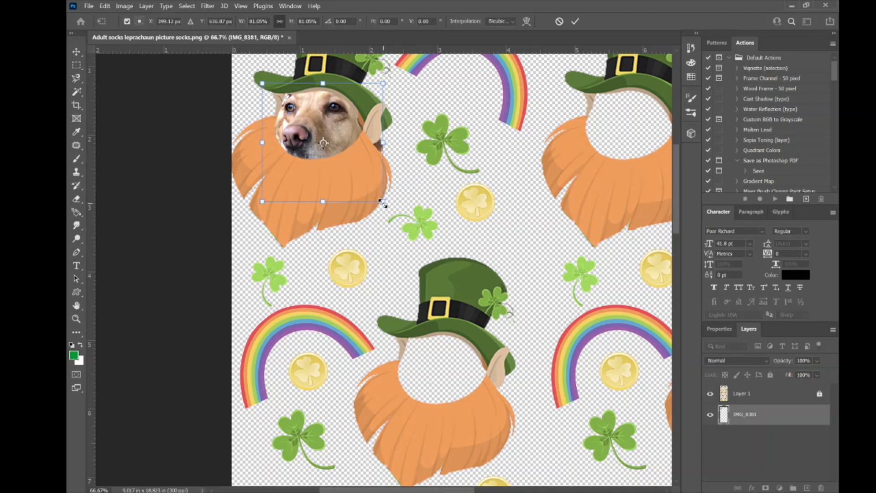
drag(382, 203, 376, 197)
drag(376, 198, 376, 197)
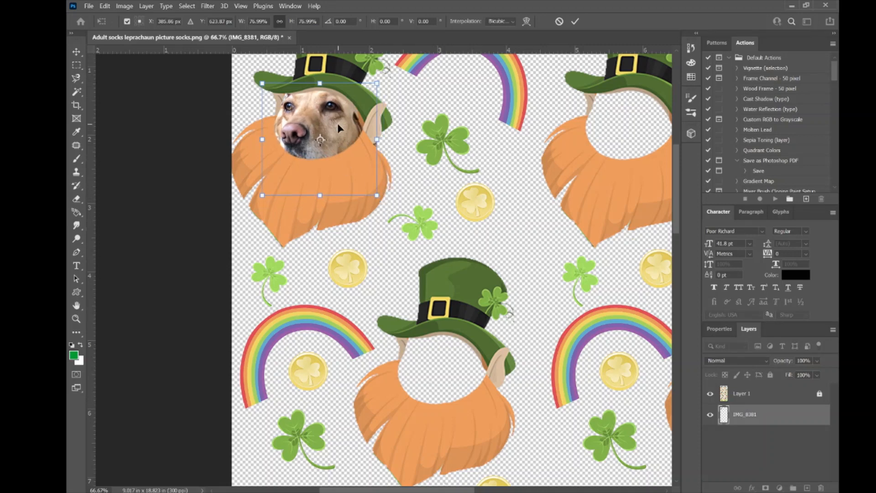
drag(337, 128, 336, 129)
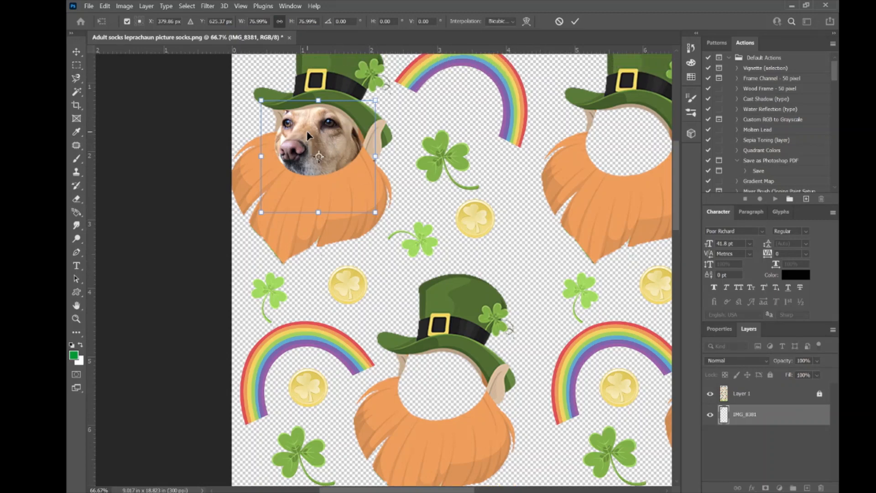
click(154, 181)
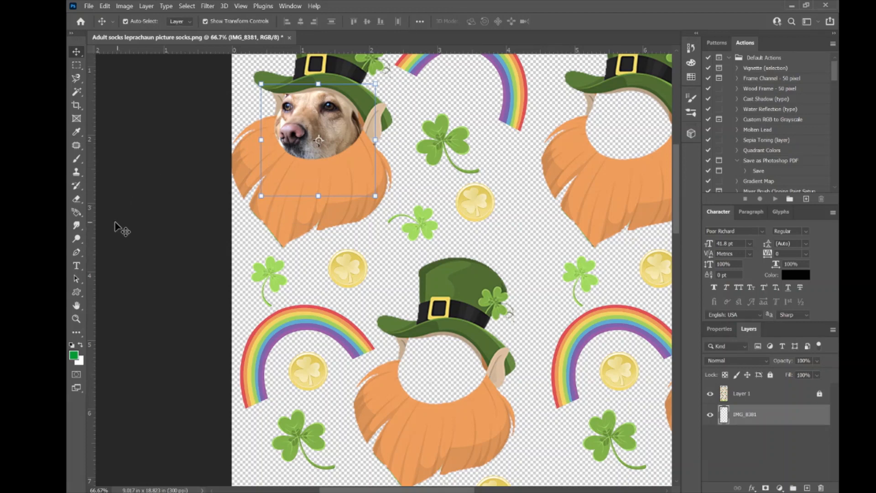
click(76, 199)
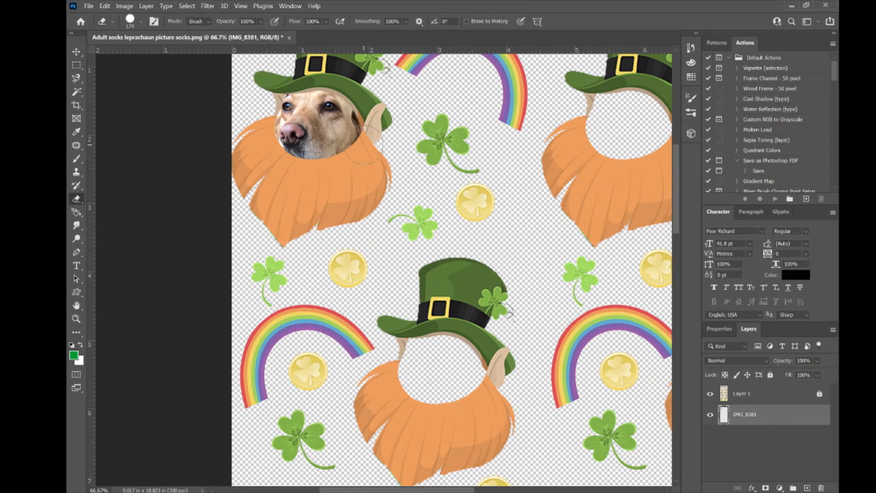
click(76, 52)
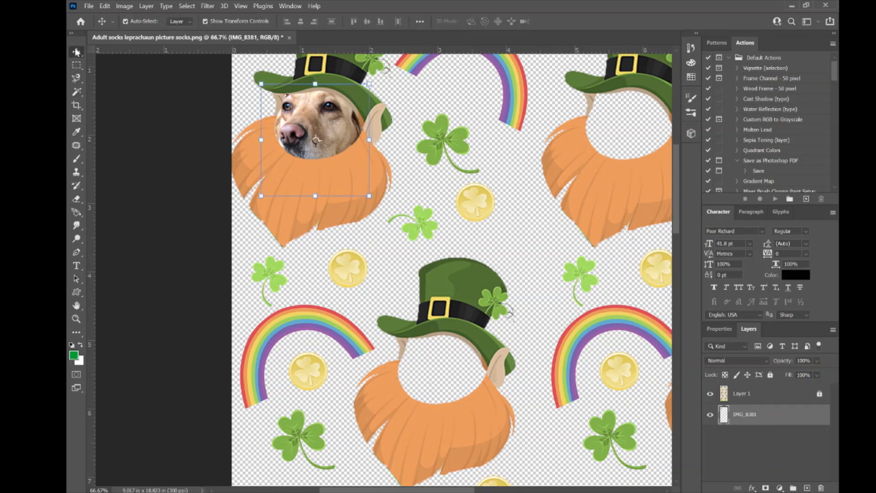
Duplicate the IMG_8381 layer and fit the copy into the face opening of the second leprechaun in the top row.
right_click(768, 415)
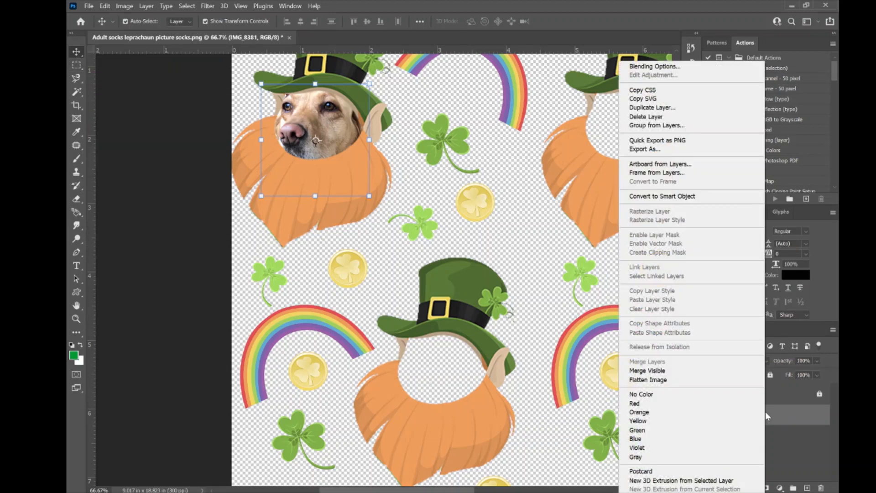
click(687, 108)
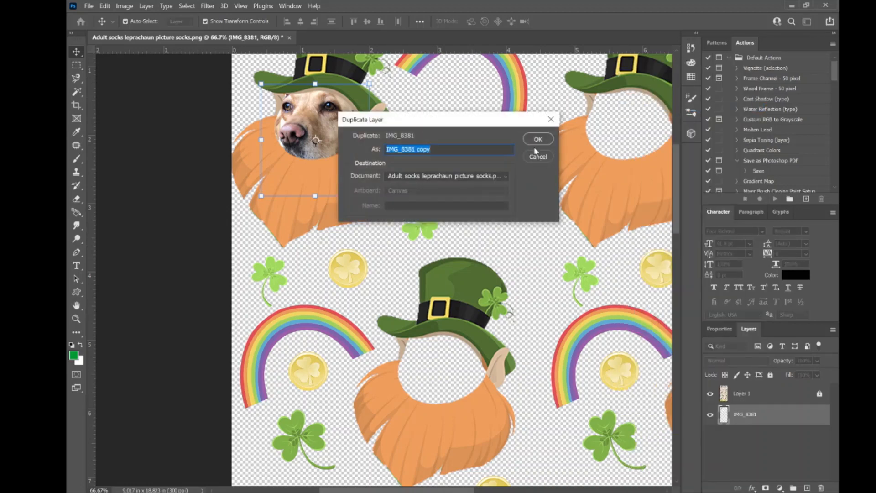
click(538, 139)
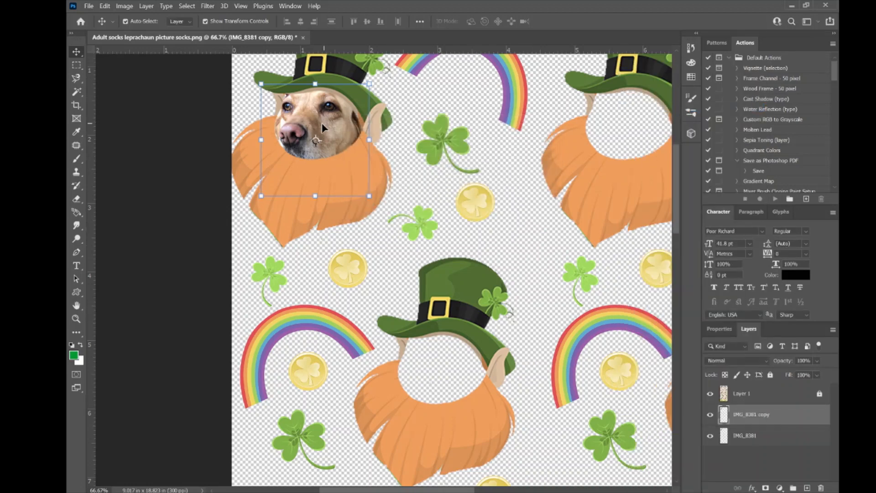
drag(323, 127, 630, 130)
drag(407, 490, 441, 490)
drag(506, 113, 510, 113)
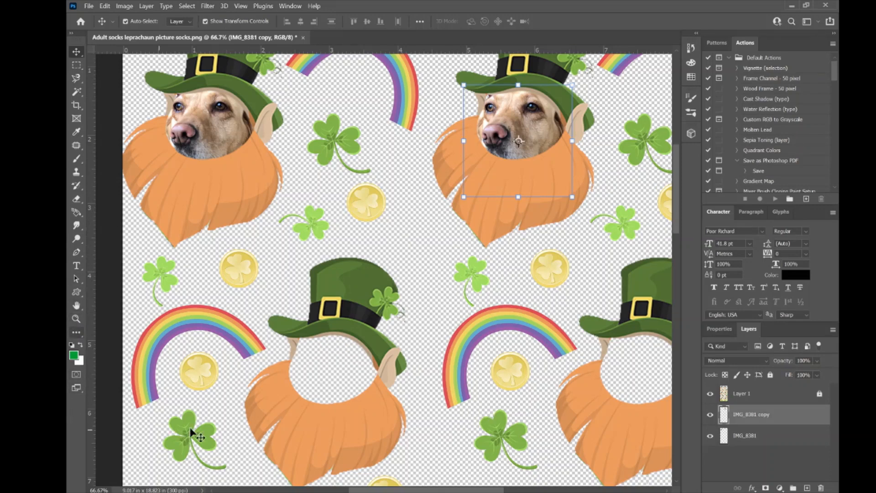
Duplicate the dog head layer twice and fit the copies into both leprechaun face openings in the second row.
click(99, 490)
text(60)
key(Return)
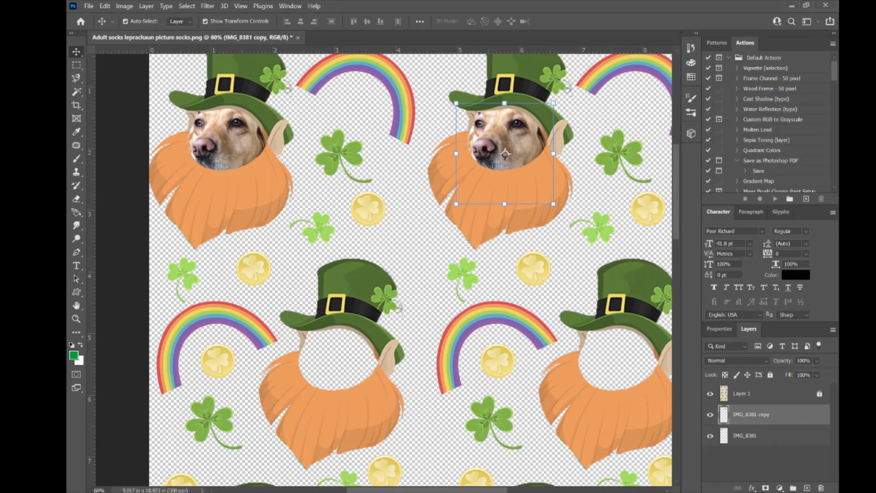
drag(378, 491, 388, 491)
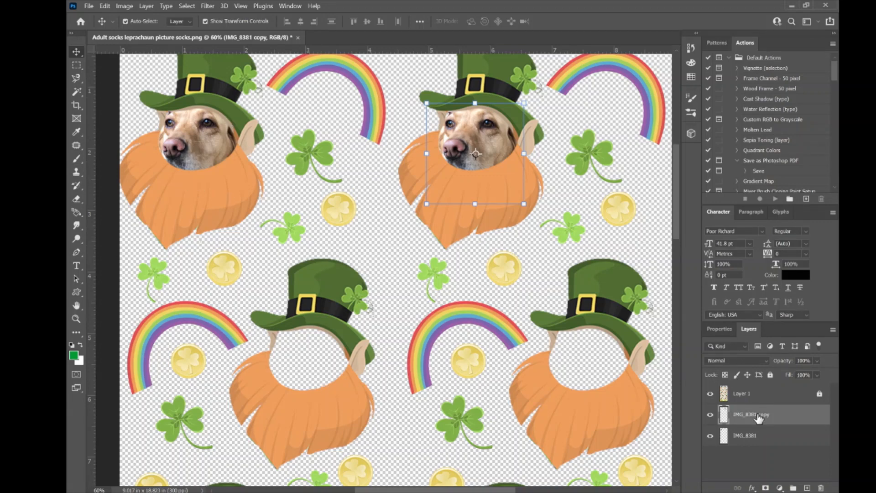
key(ctrl+j)
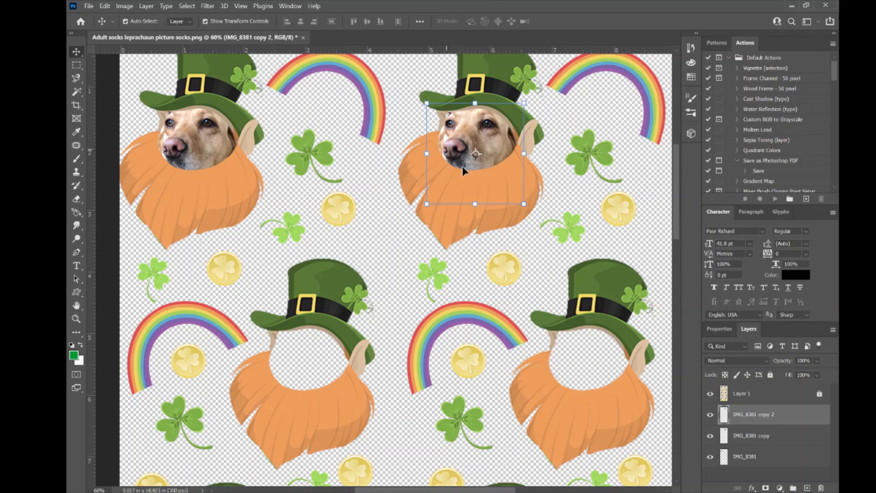
drag(473, 132, 306, 348)
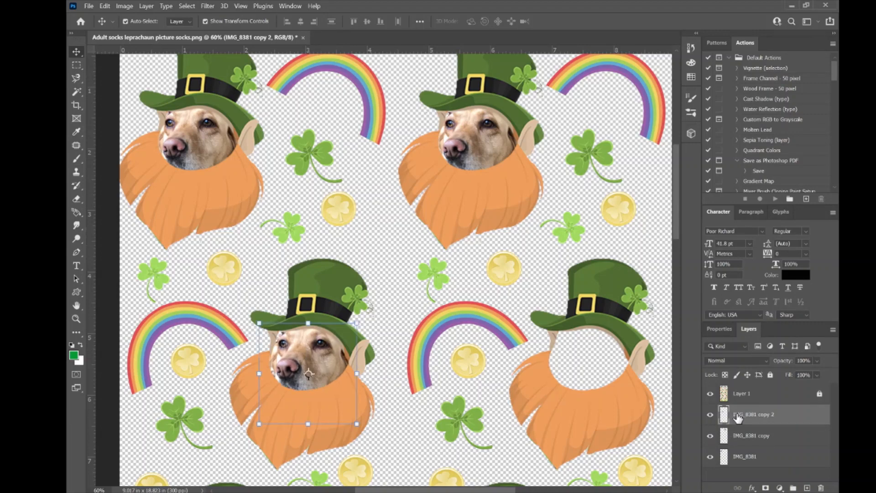
key(ctrl+j)
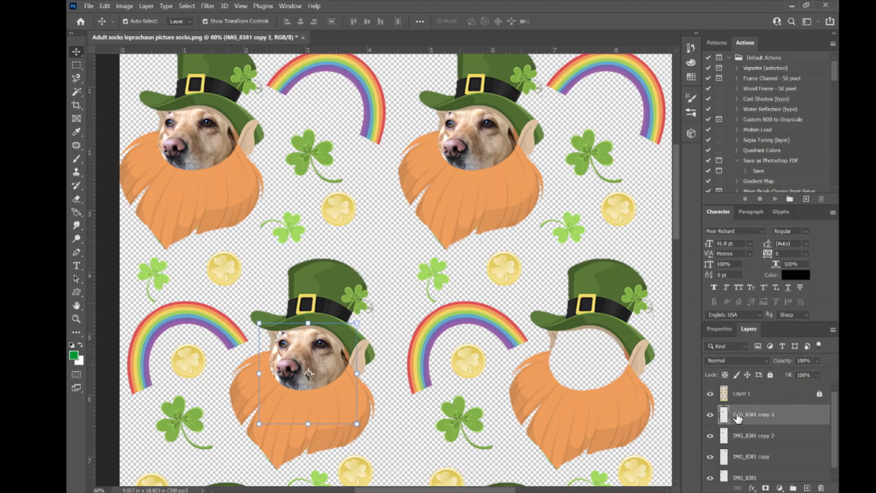
drag(330, 366, 607, 365)
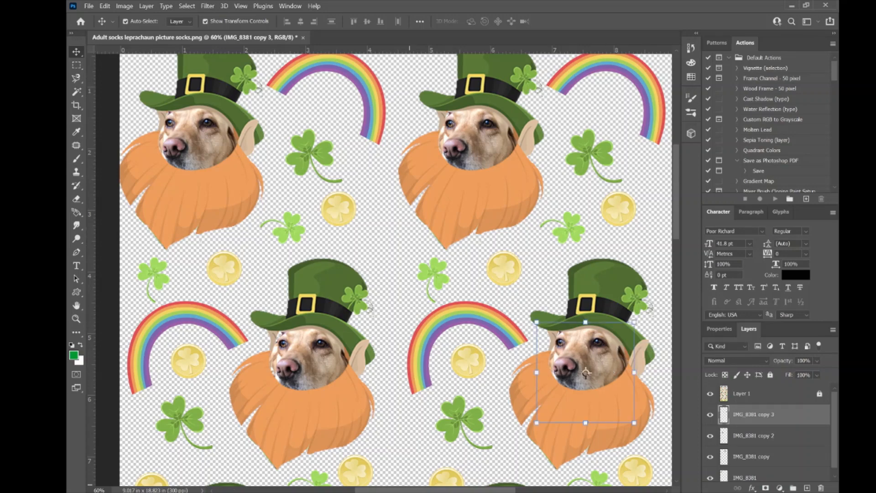
Add two more dog head copies and fit them into both leprechaun face openings in the third row.
scroll(137, 475, down, 3)
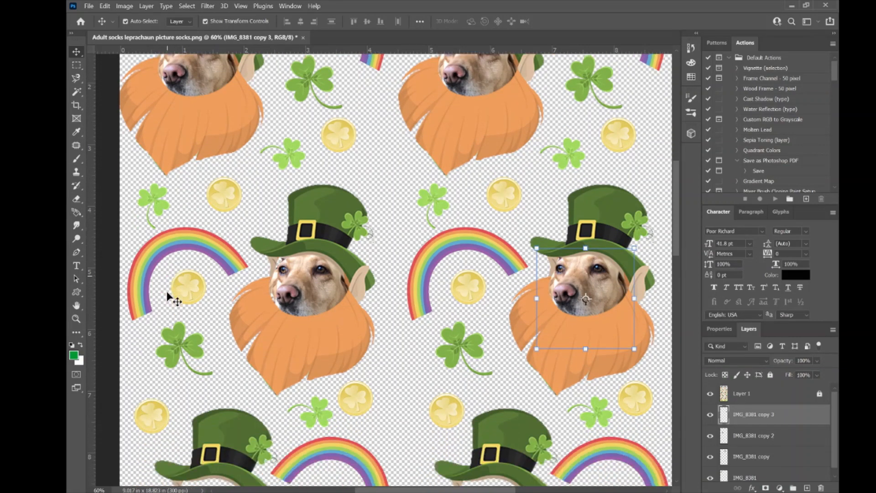
scroll(171, 297, down, 5)
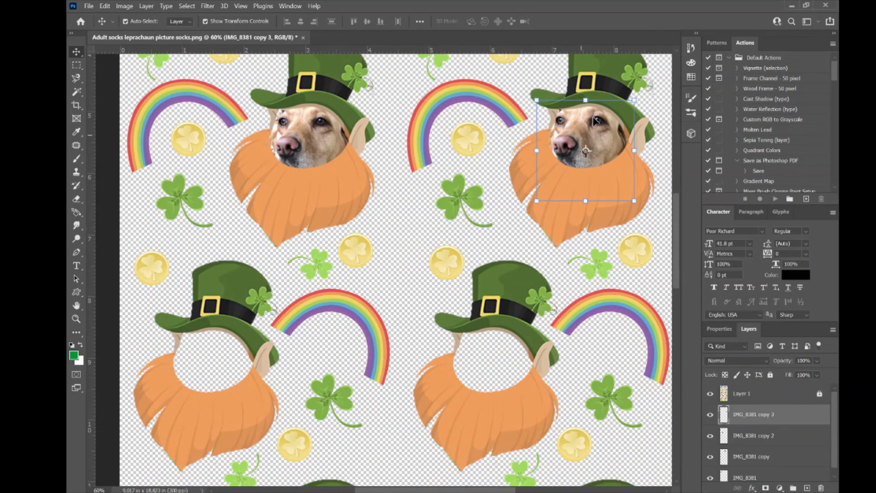
key(ctrl+j)
drag(586, 137, 207, 357)
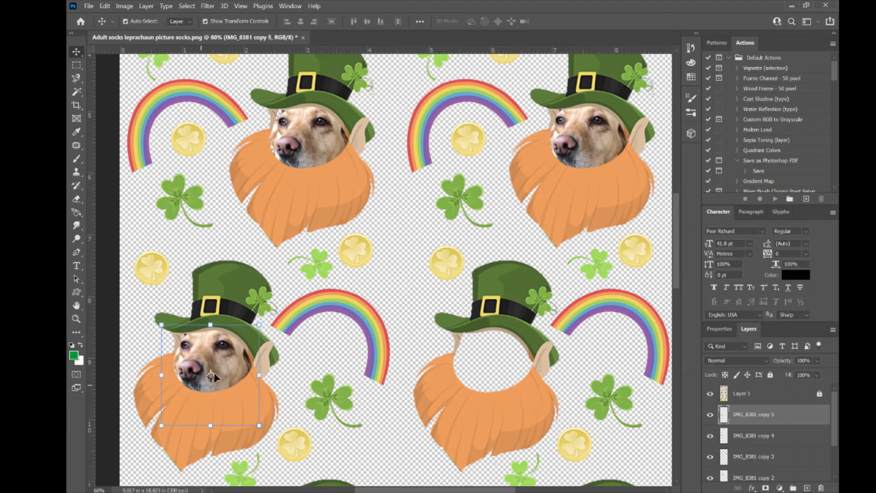
drag(224, 374, 501, 367)
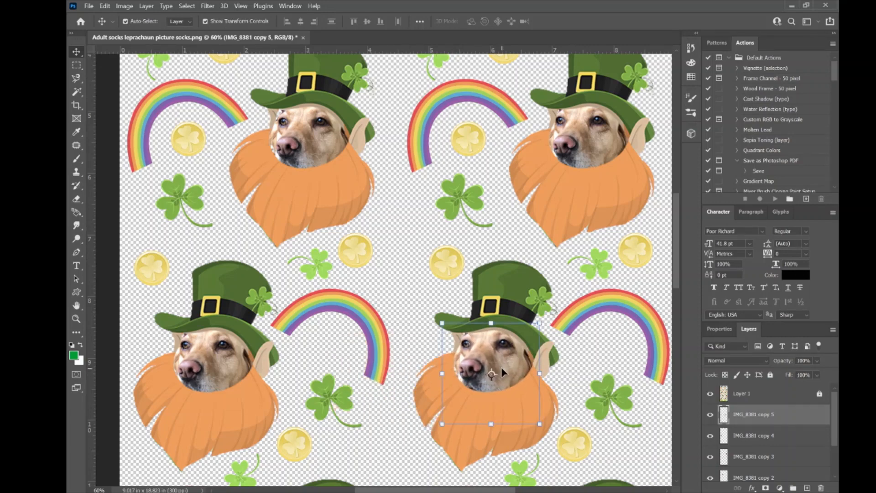
Make two further dog head copies and place them behind both leprechaun face openings in the fourth row.
scroll(603, 361, down, 5)
scroll(599, 358, down, 6)
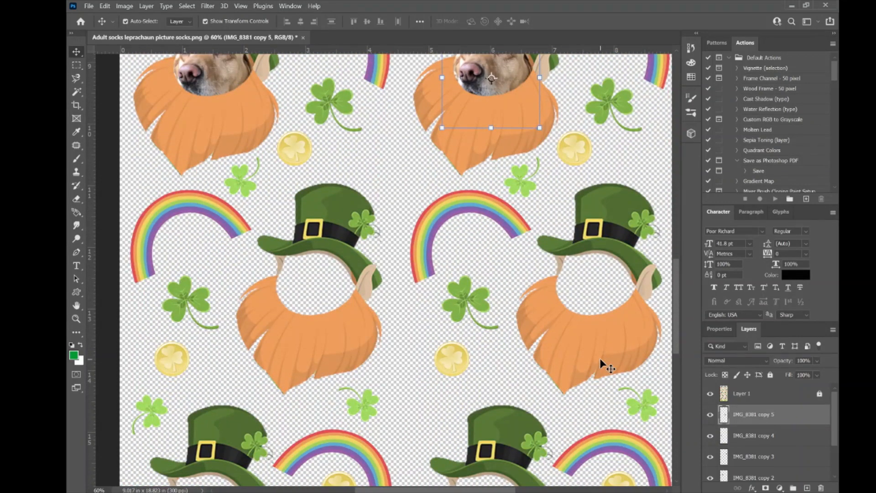
key(ctrl+j)
drag(515, 73, 338, 294)
key(ctrl+j)
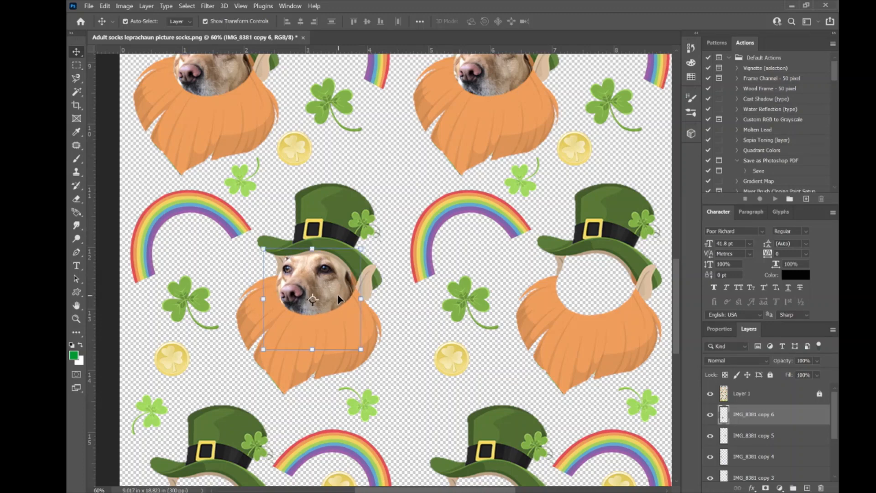
key(ctrl+j)
drag(333, 298, 612, 286)
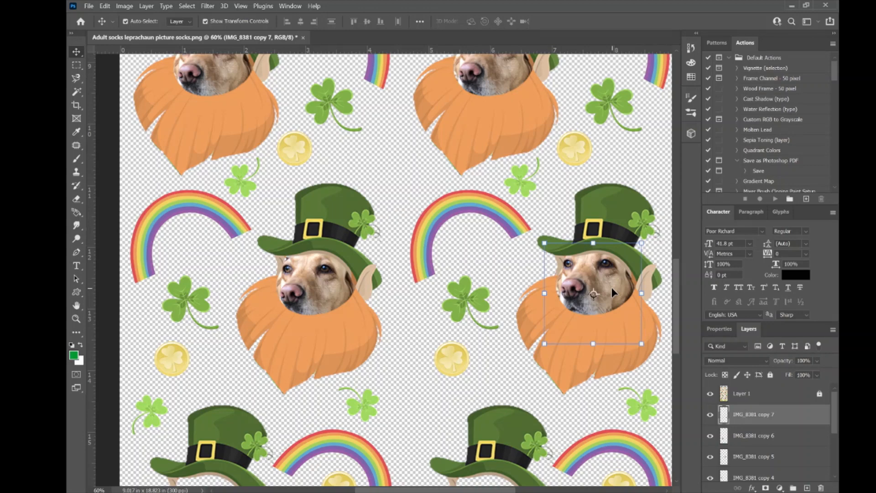
Adjust the position of the dog head in the first leprechaun of the fourth row to cover the edge of the face opening.
scroll(612, 286, down, 2)
scroll(612, 287, down, 4)
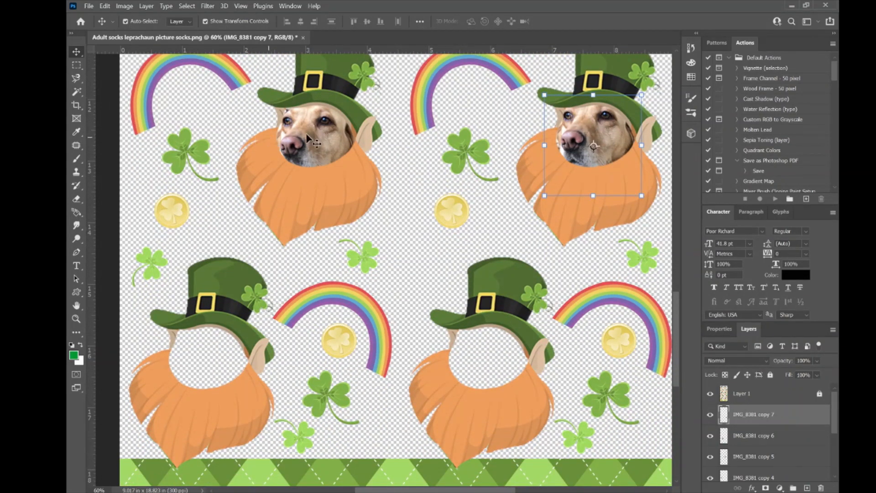
click(319, 142)
drag(319, 141, 319, 133)
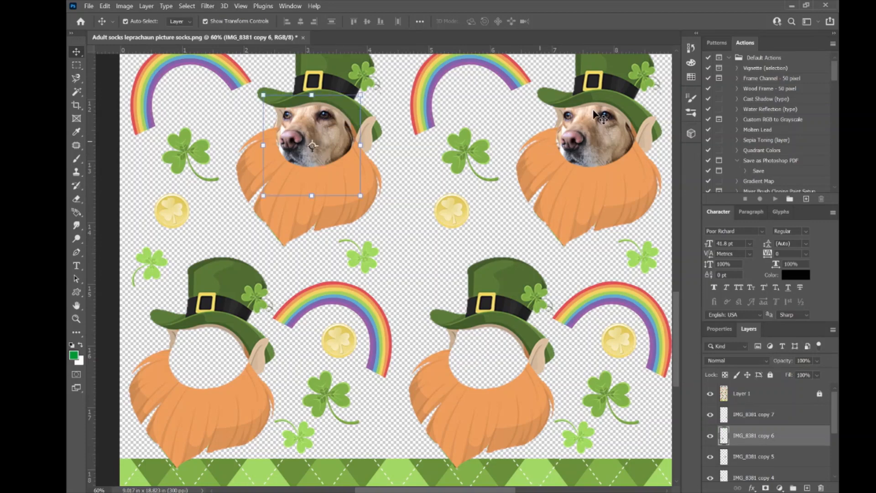
Copy the second dog head of the fourth row twice and fit the copies into both leprechaun face openings in the bottom row.
click(595, 126)
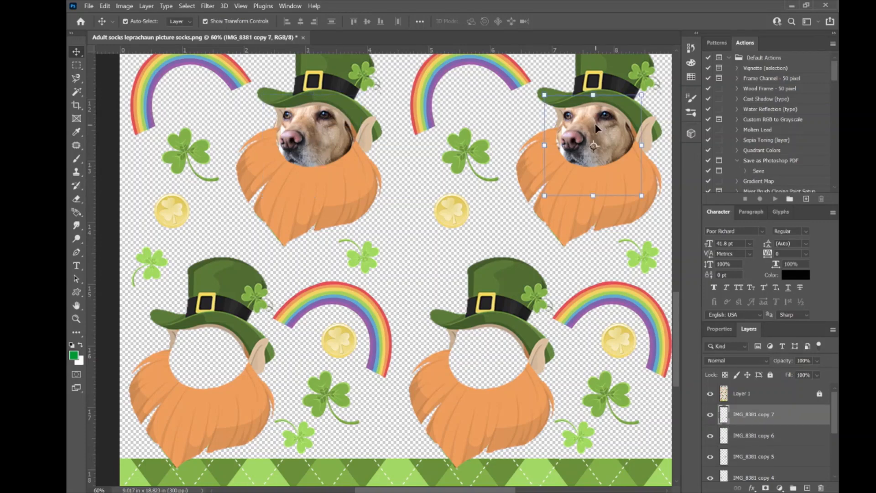
alt+click(596, 125)
drag(595, 125, 210, 351)
key(ctrl+j)
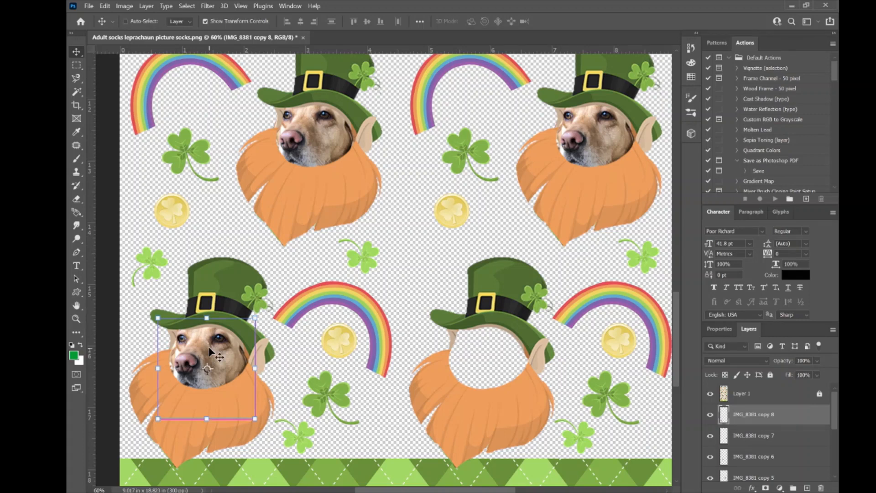
drag(210, 352, 489, 348)
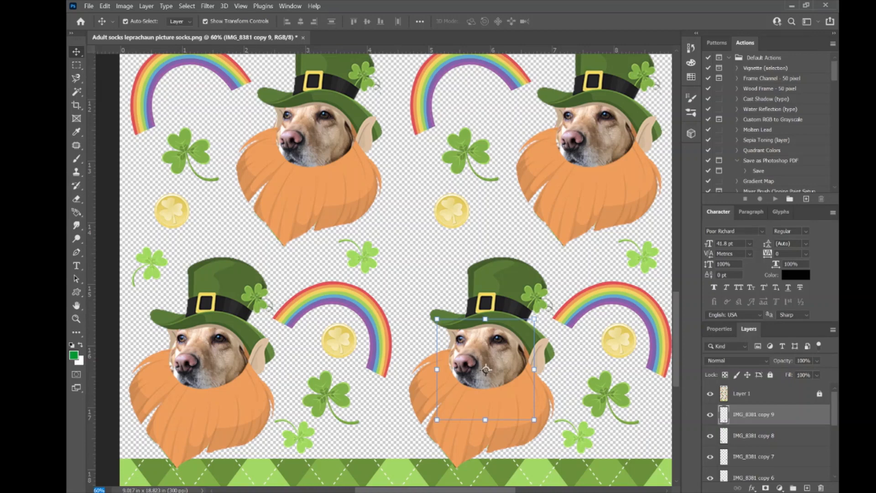
Deselect the layers and check the dog head placement across the whole sock pattern.
scroll(486, 370, down, 3)
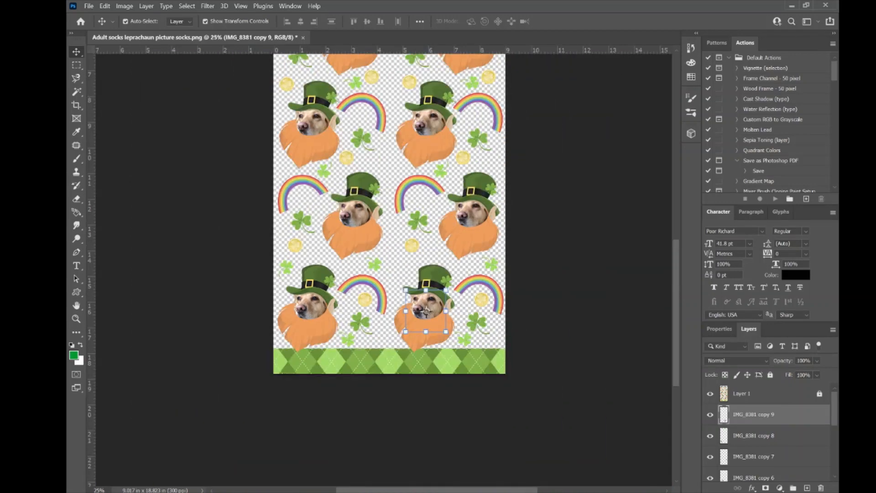
click(569, 313)
scroll(603, 300, up, 10)
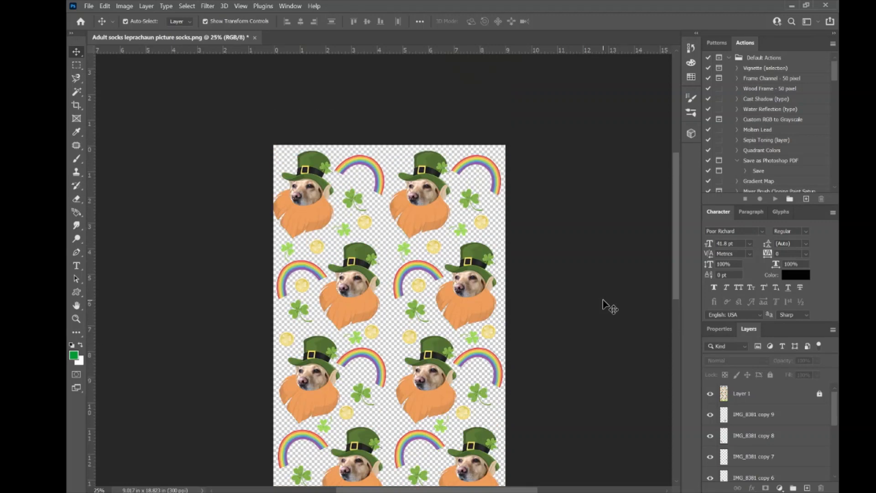
scroll(603, 300, down, 3)
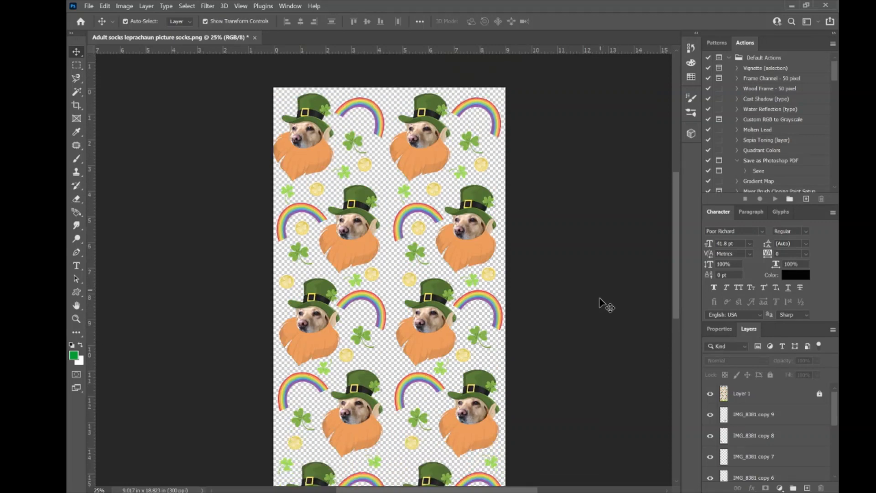
Set the document size to Super B (13 x 19 in) in the EPSON WF-7710 printer properties for printing the sock design.
click(90, 8)
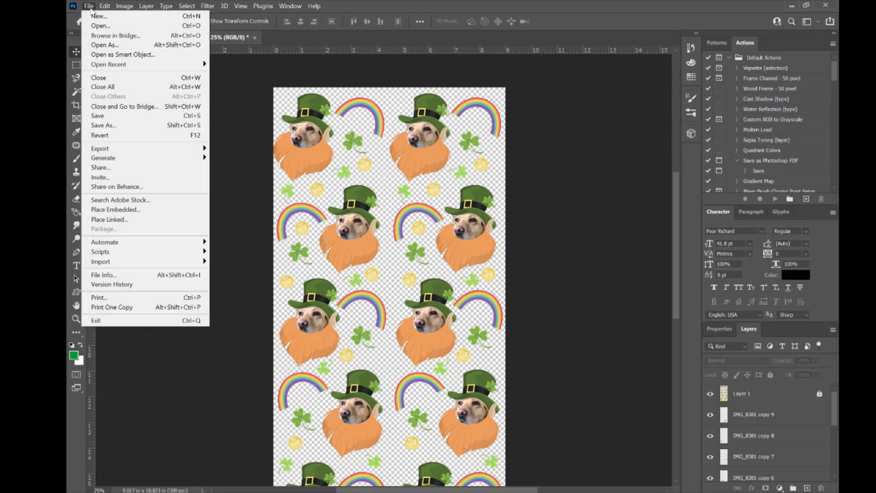
click(133, 299)
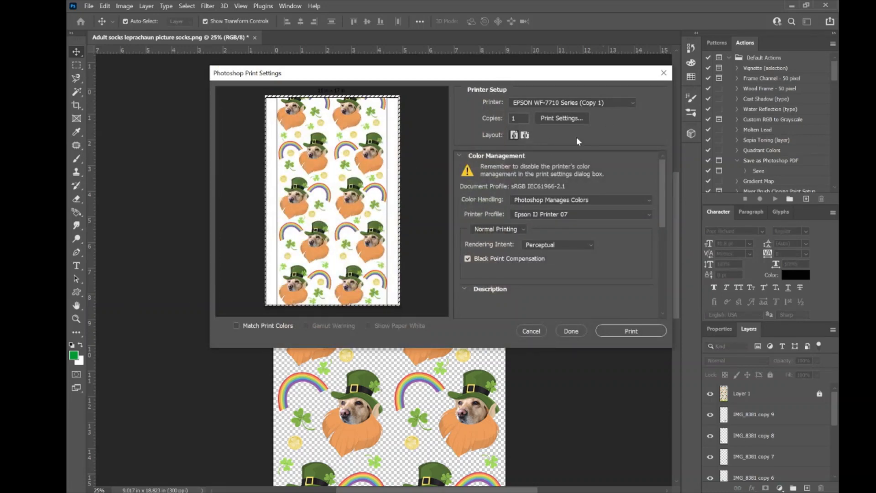
click(561, 119)
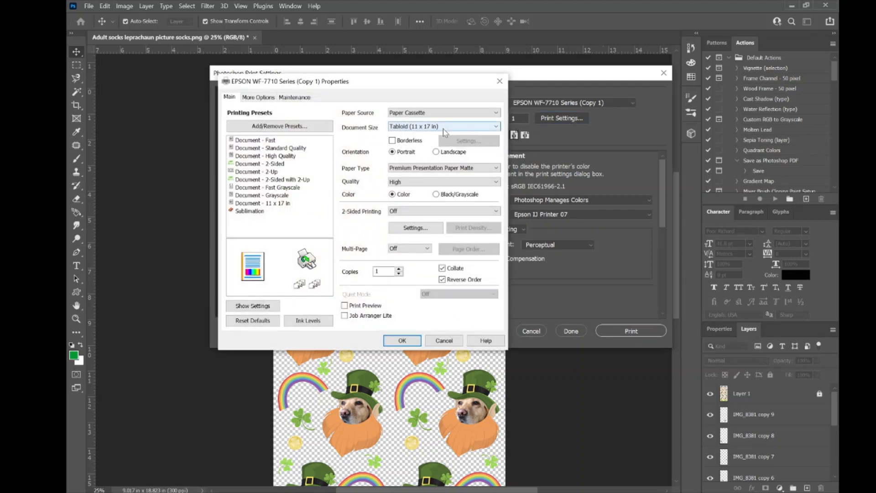
click(493, 127)
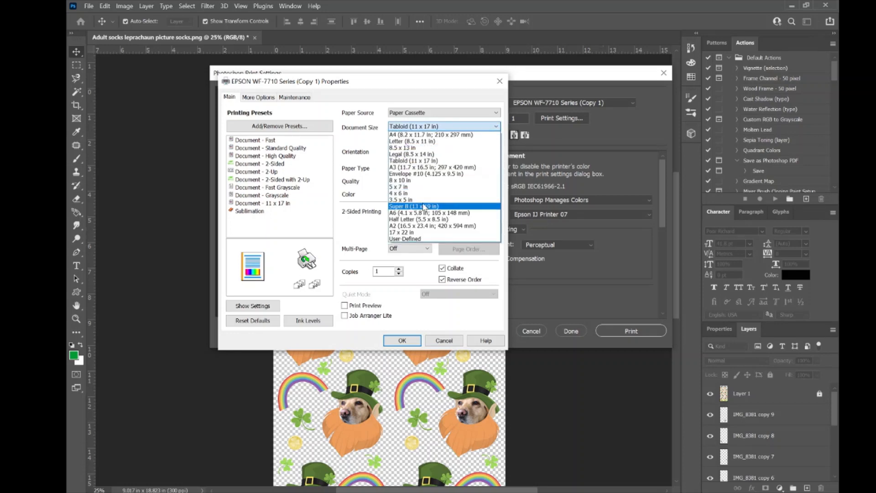
click(424, 207)
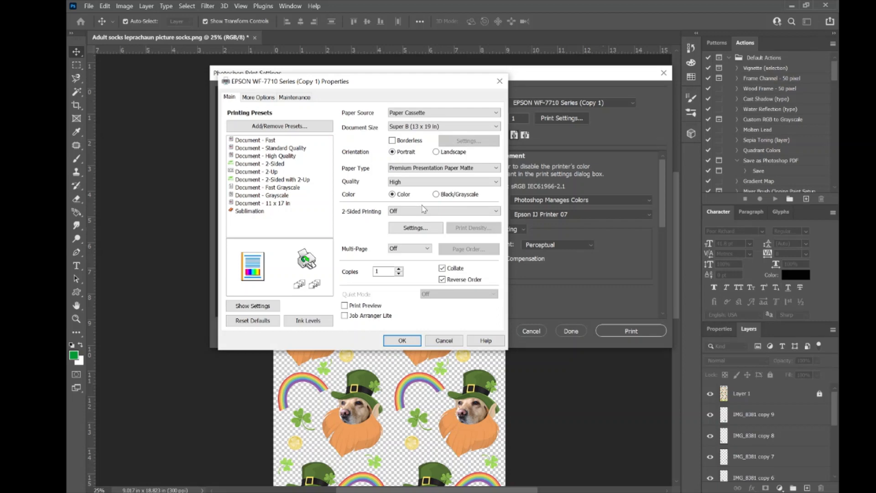
click(400, 341)
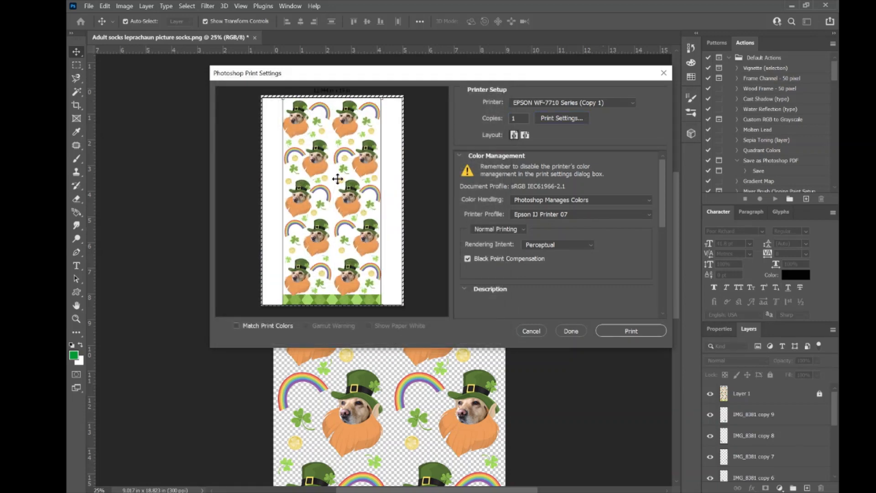